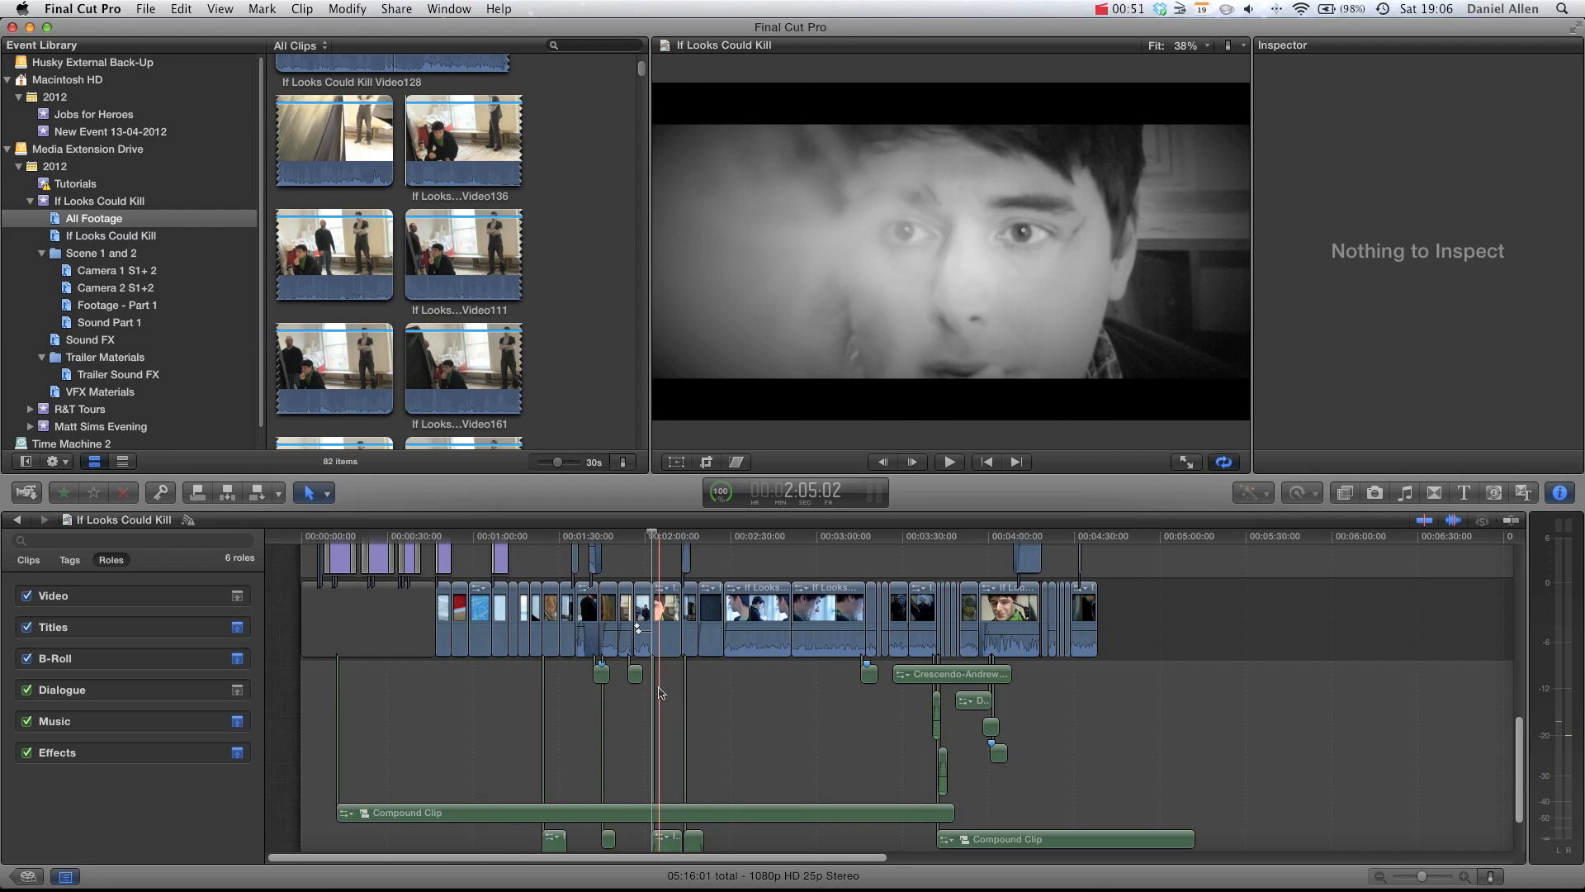
- Hide the Timeline Index and show it again, and briefly open and close the Music and Sound Browser
key("space")
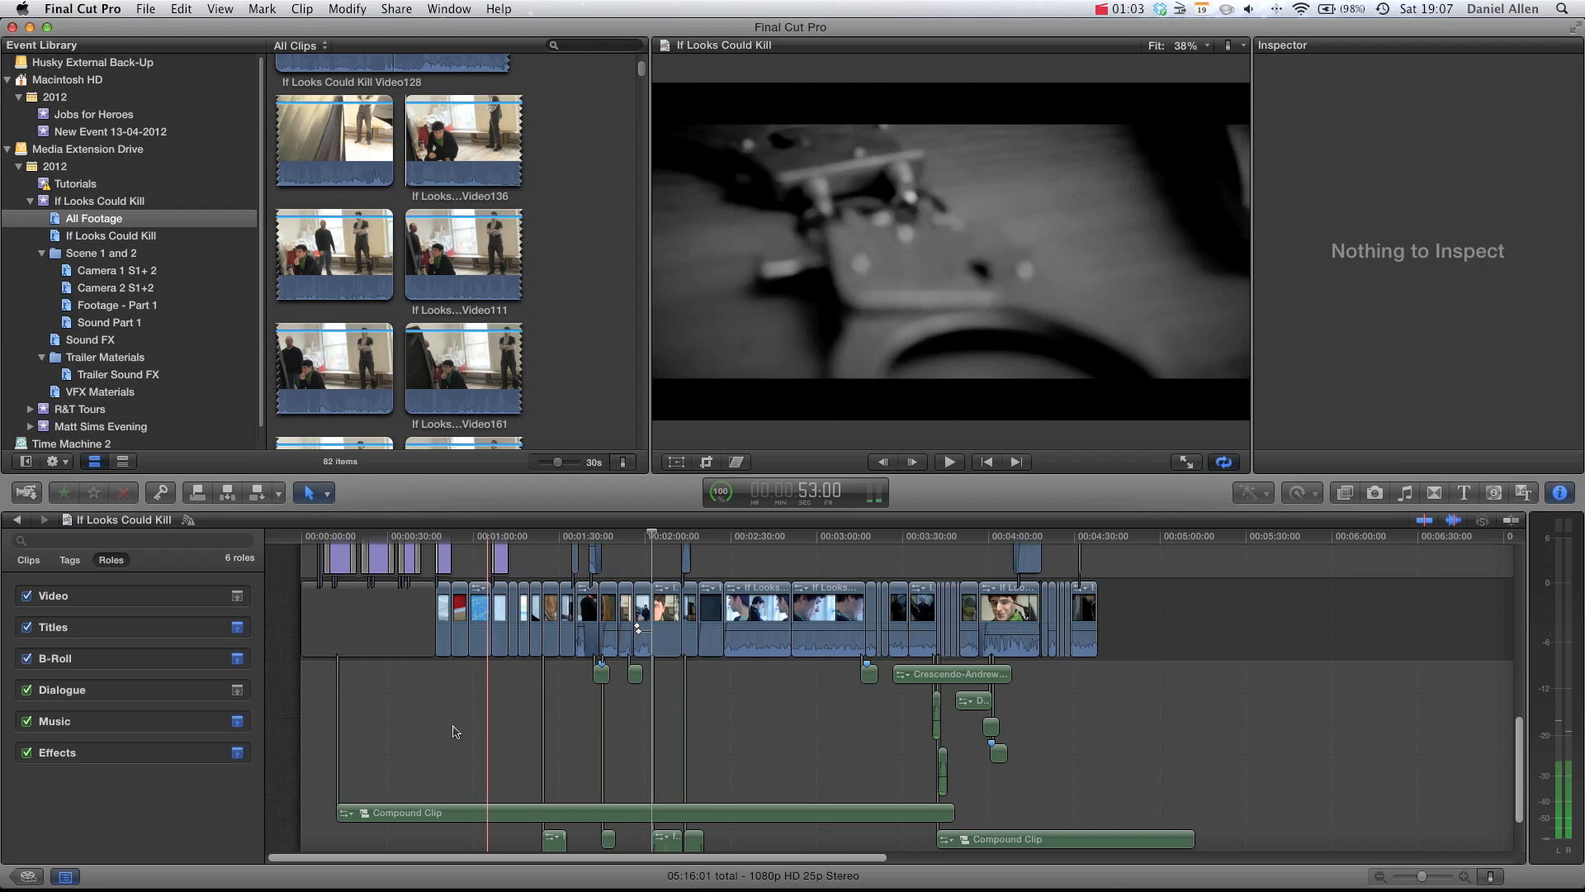
left_click(63, 878)
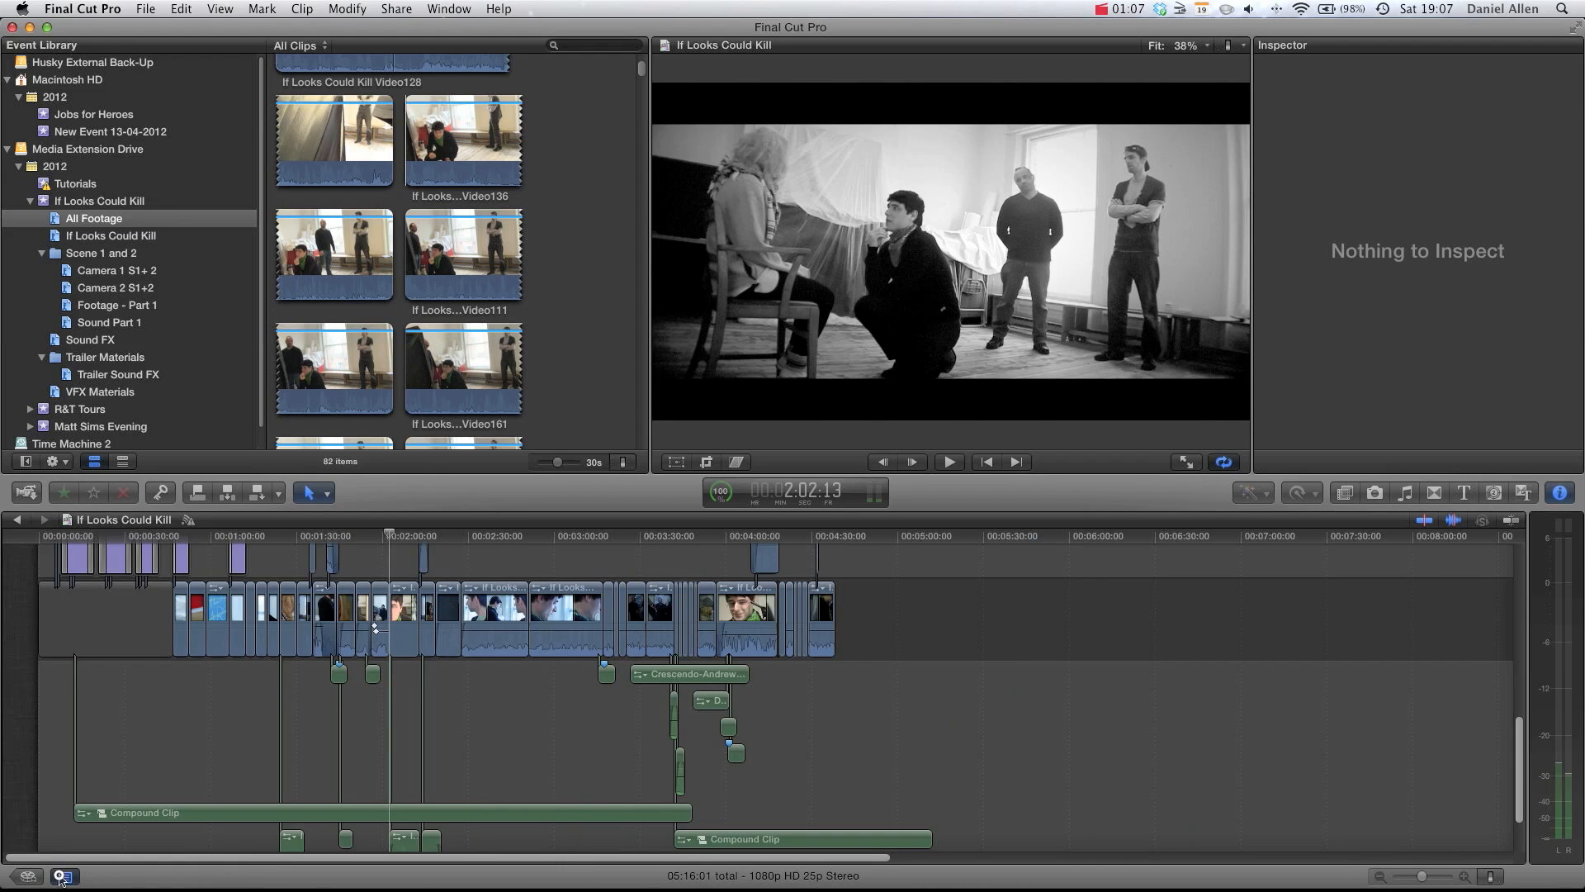
left_click(62, 878)
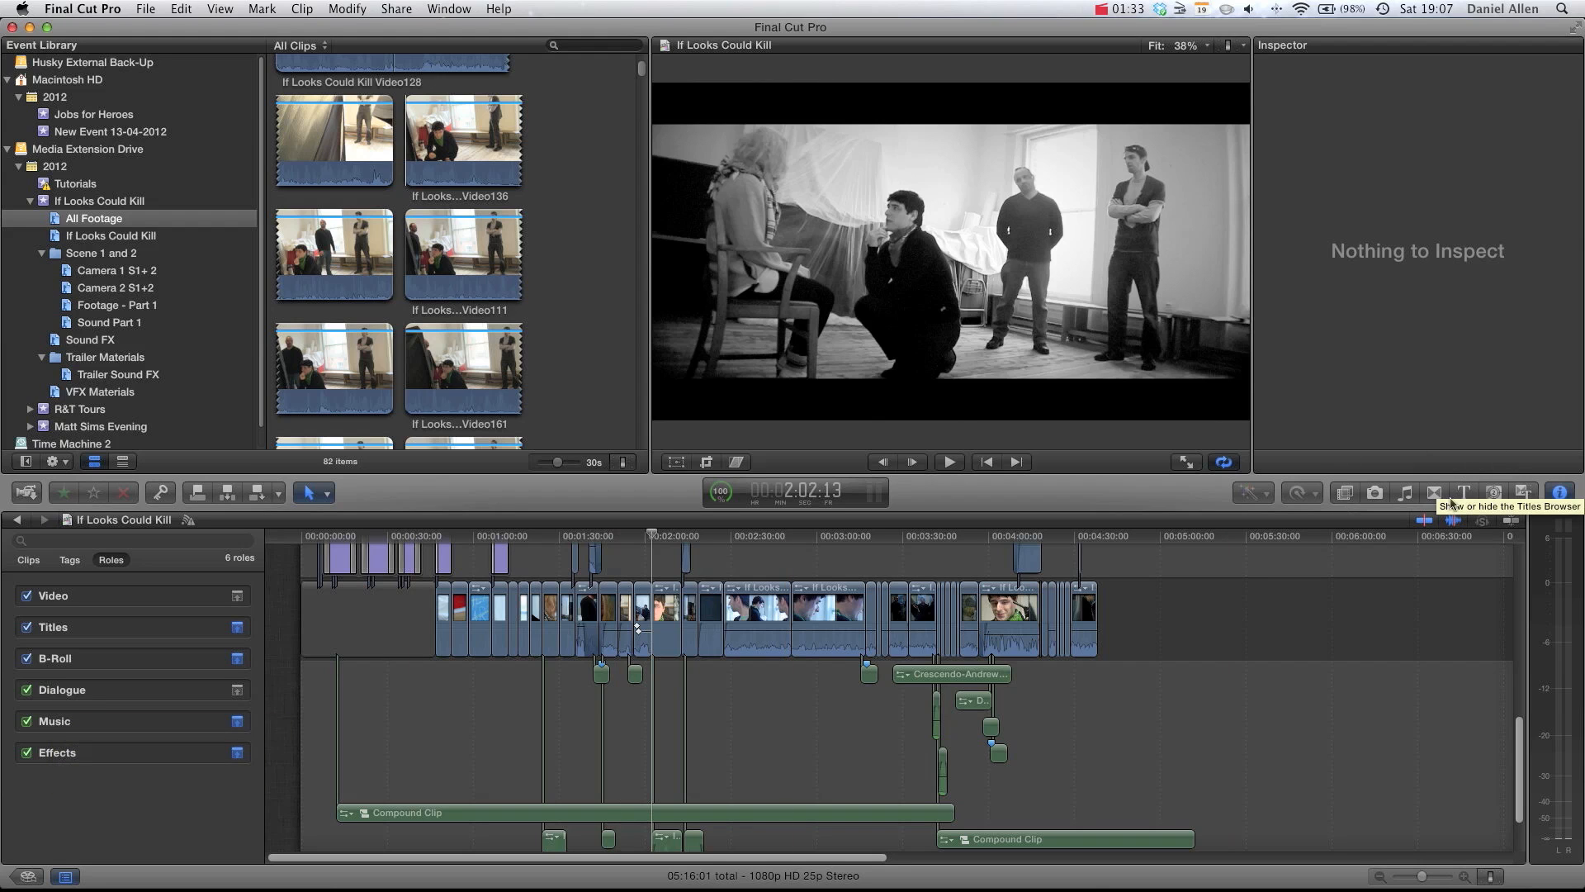
left_click(1406, 493)
left_click(1407, 493)
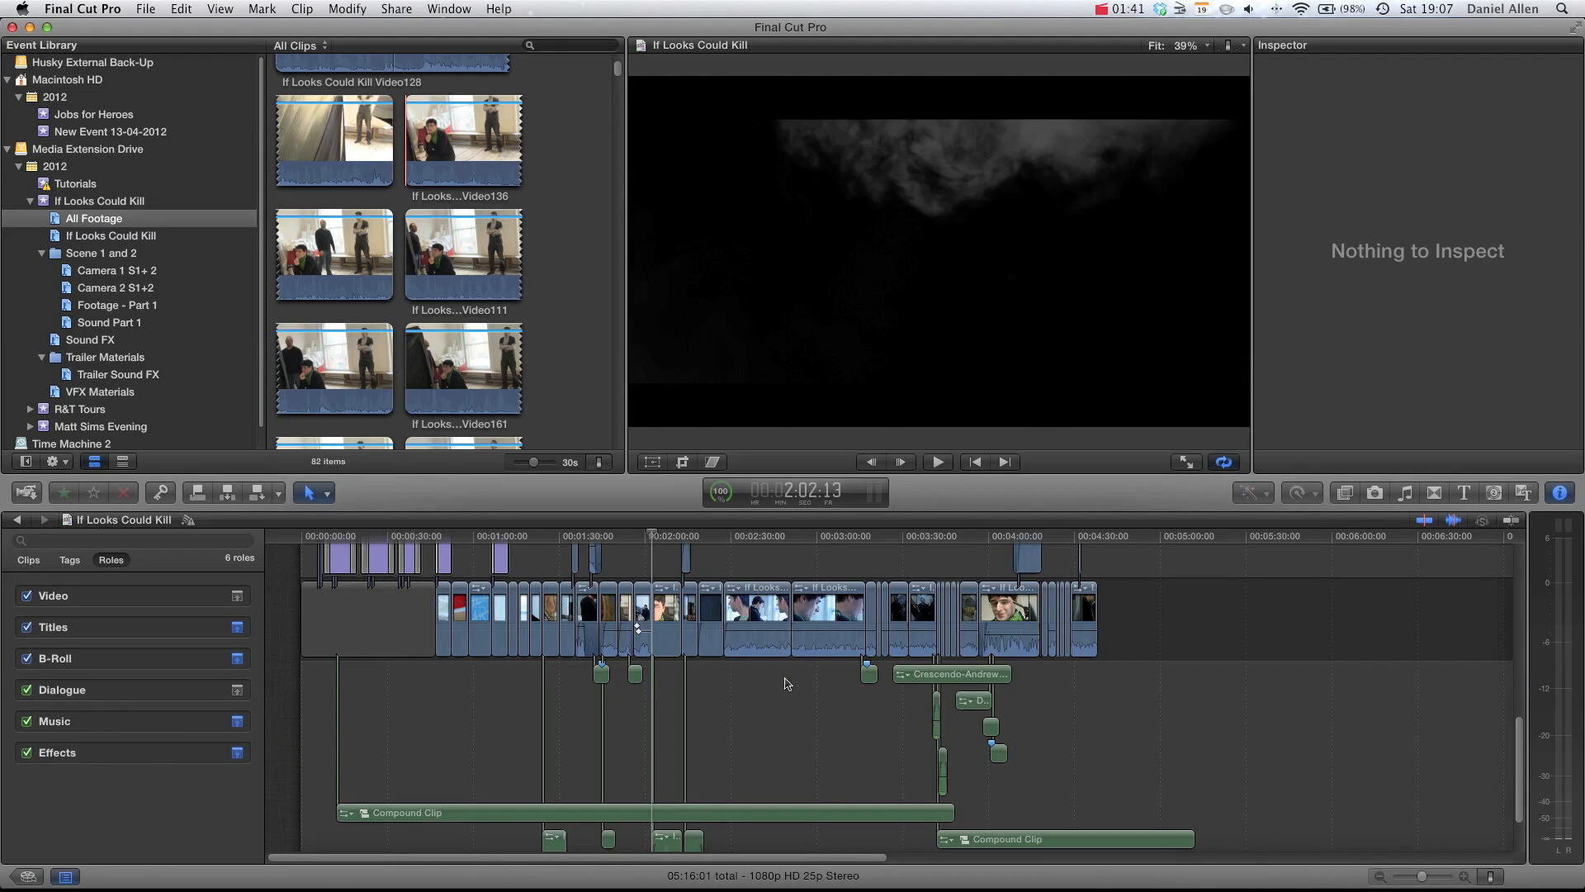
- Select the If Looks Could Kill Video104 clip and expand the Effects and Music role clips in the timeline
left_click(758, 644)
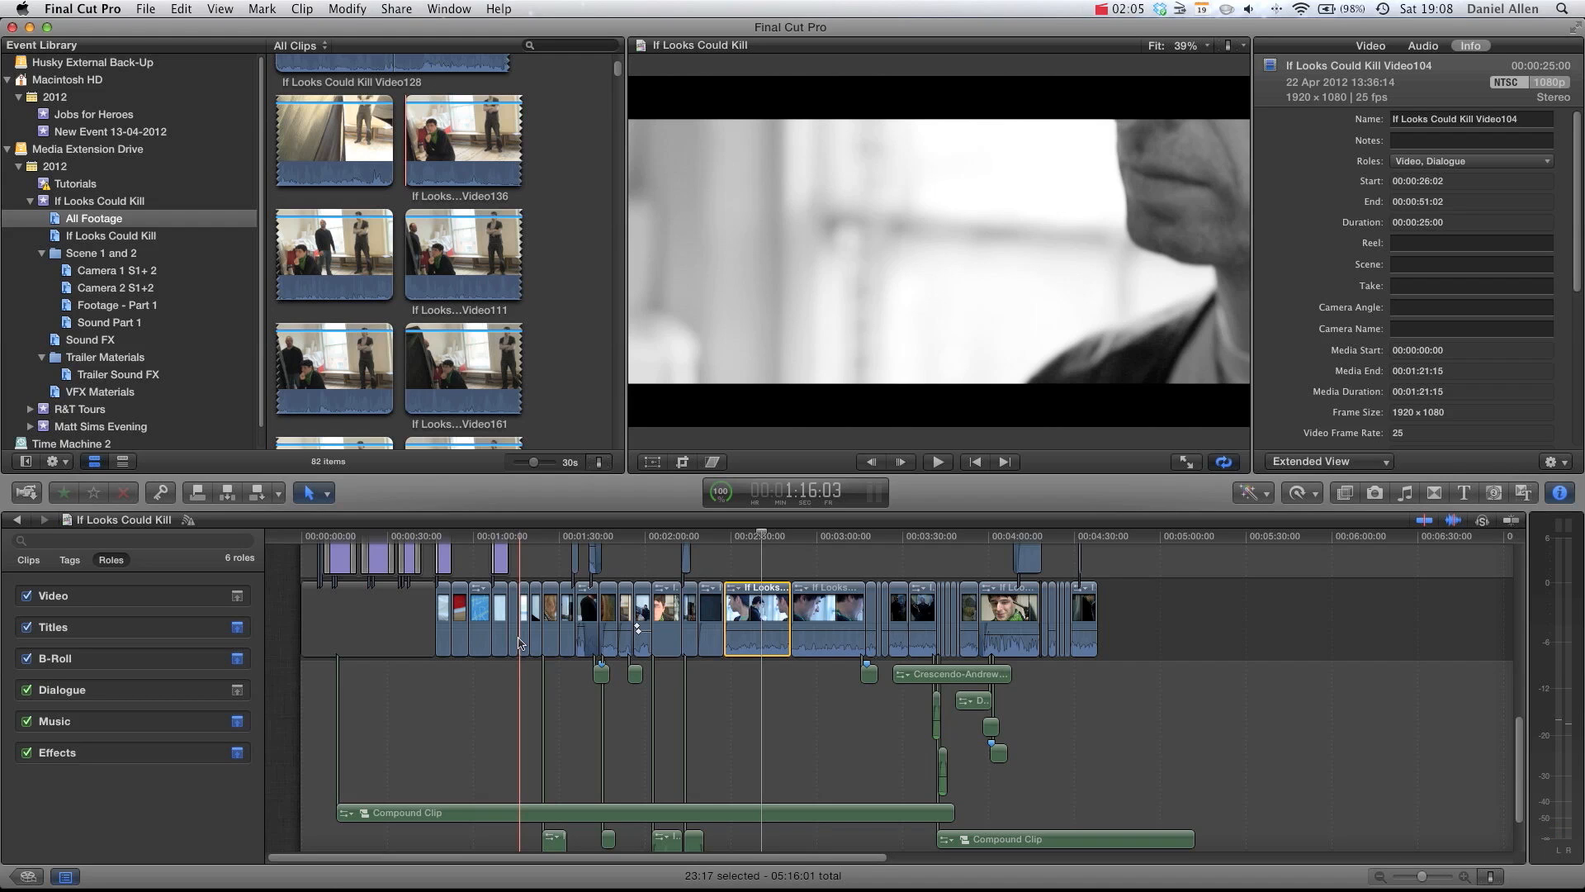
scroll(496, 783, "down", 3)
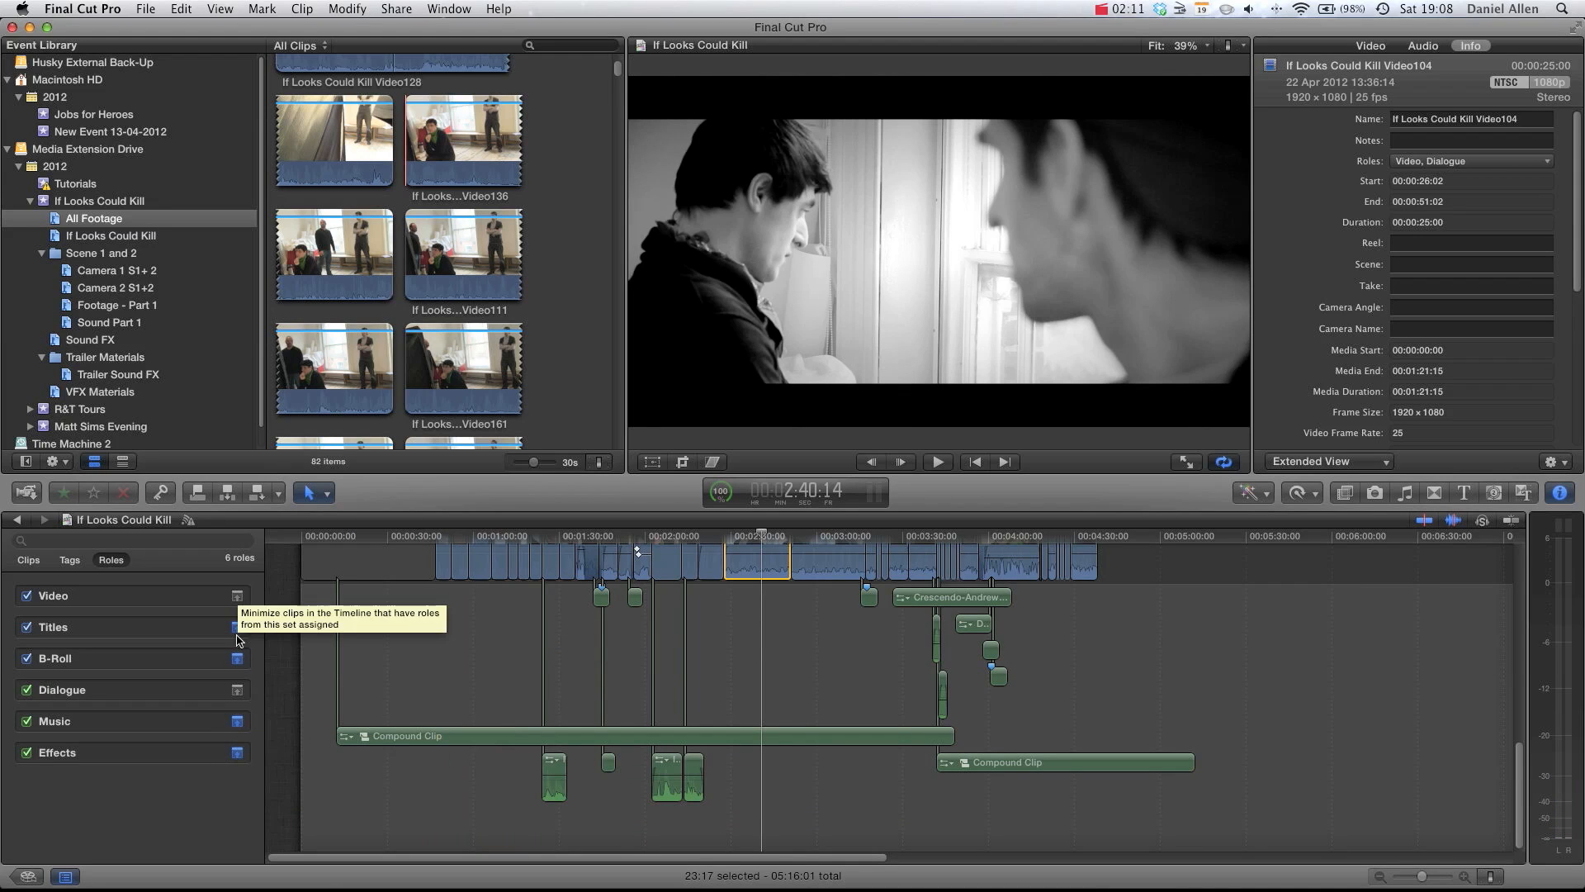
left_click(237, 754)
left_click(237, 722)
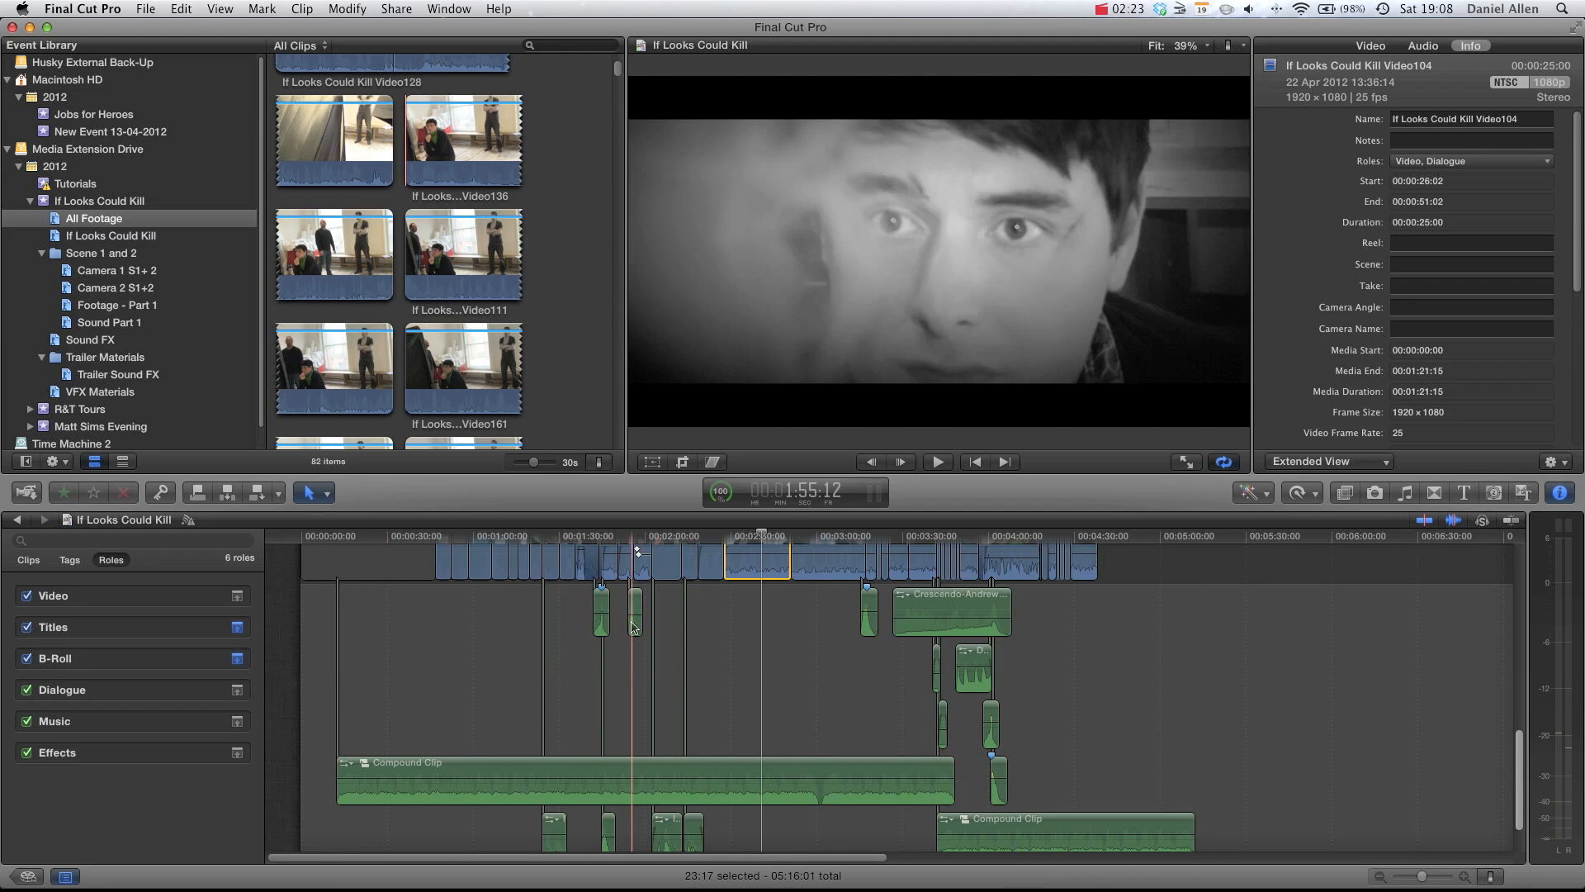
- Minimize the Effects and Music role clips in the timeline again
scroll(593, 611, "up", 2)
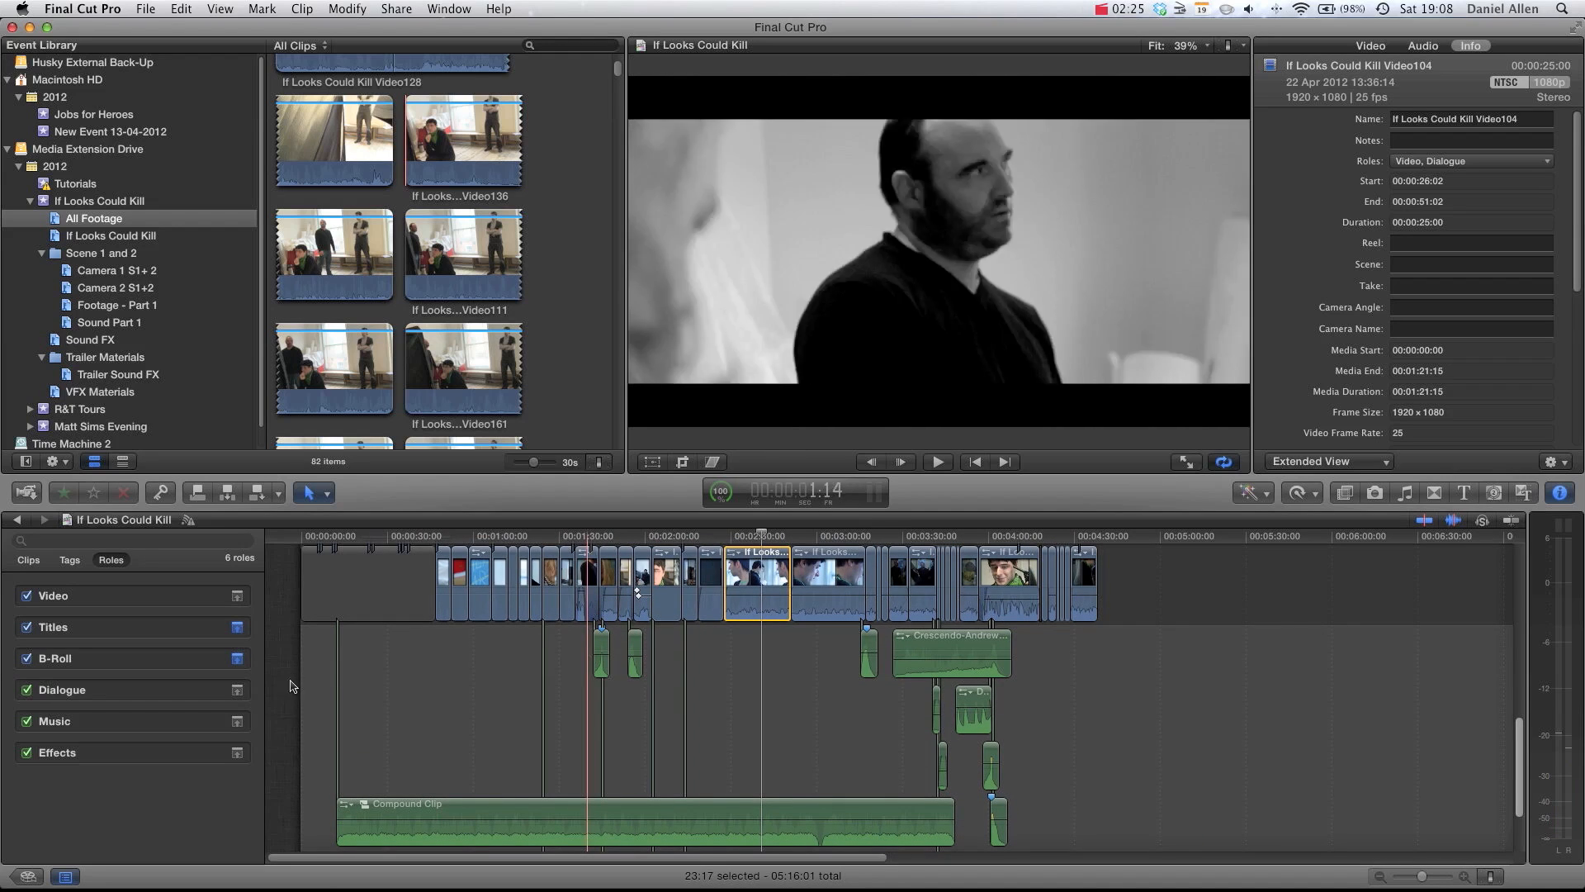
left_click(238, 754)
left_click(237, 721)
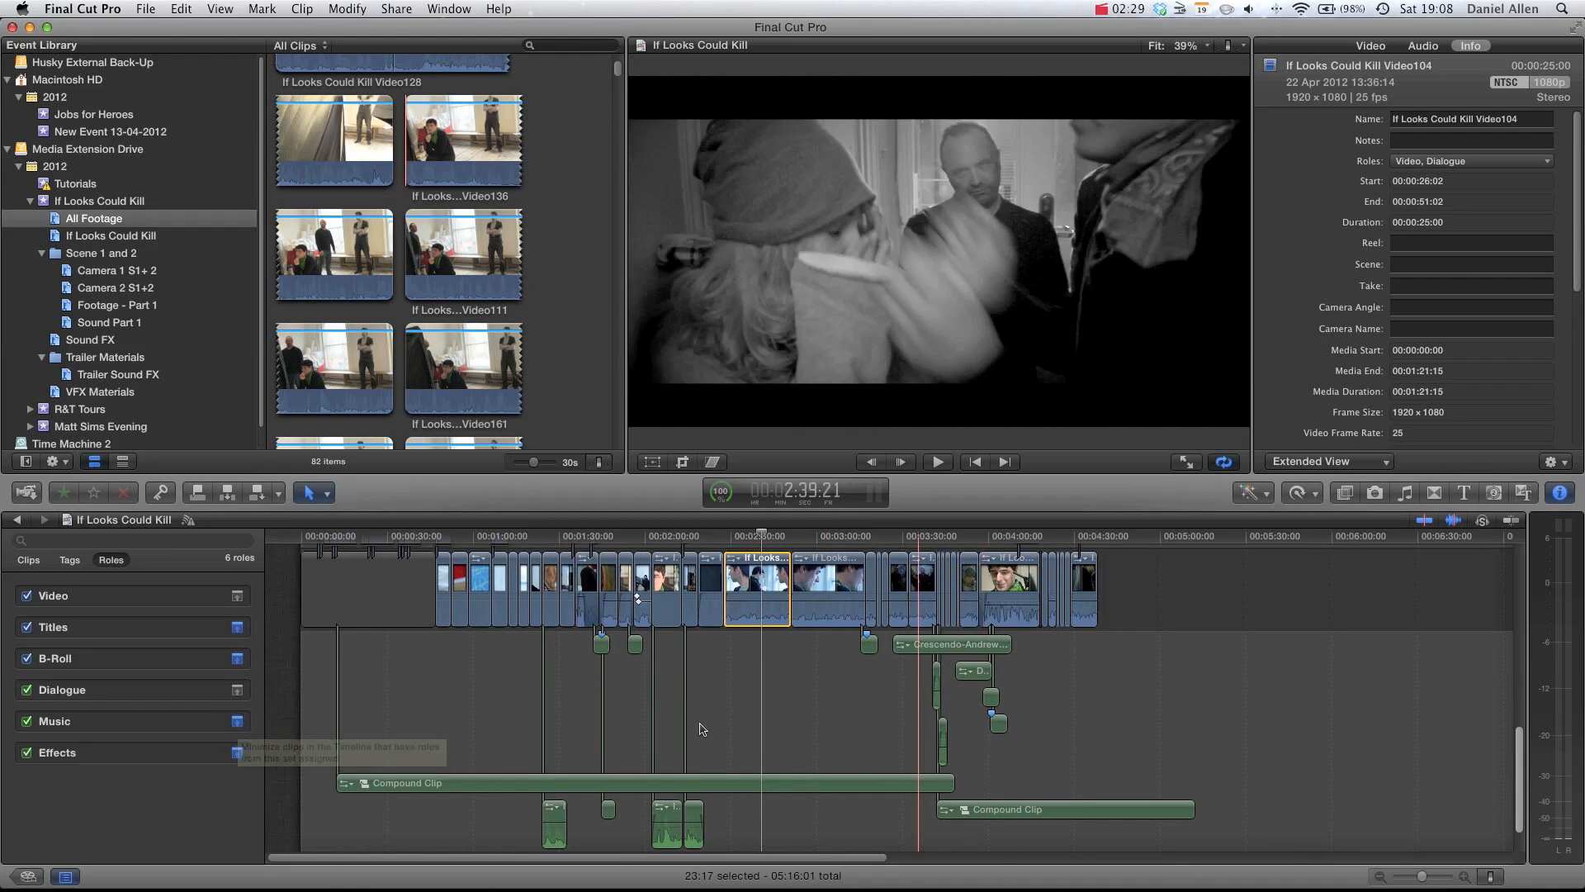
- Examine the roles assigned to the If Looks Could Kill Video137 audio clip and the Video104 clip
scroll(678, 787, "down", 2)
left_click(665, 784)
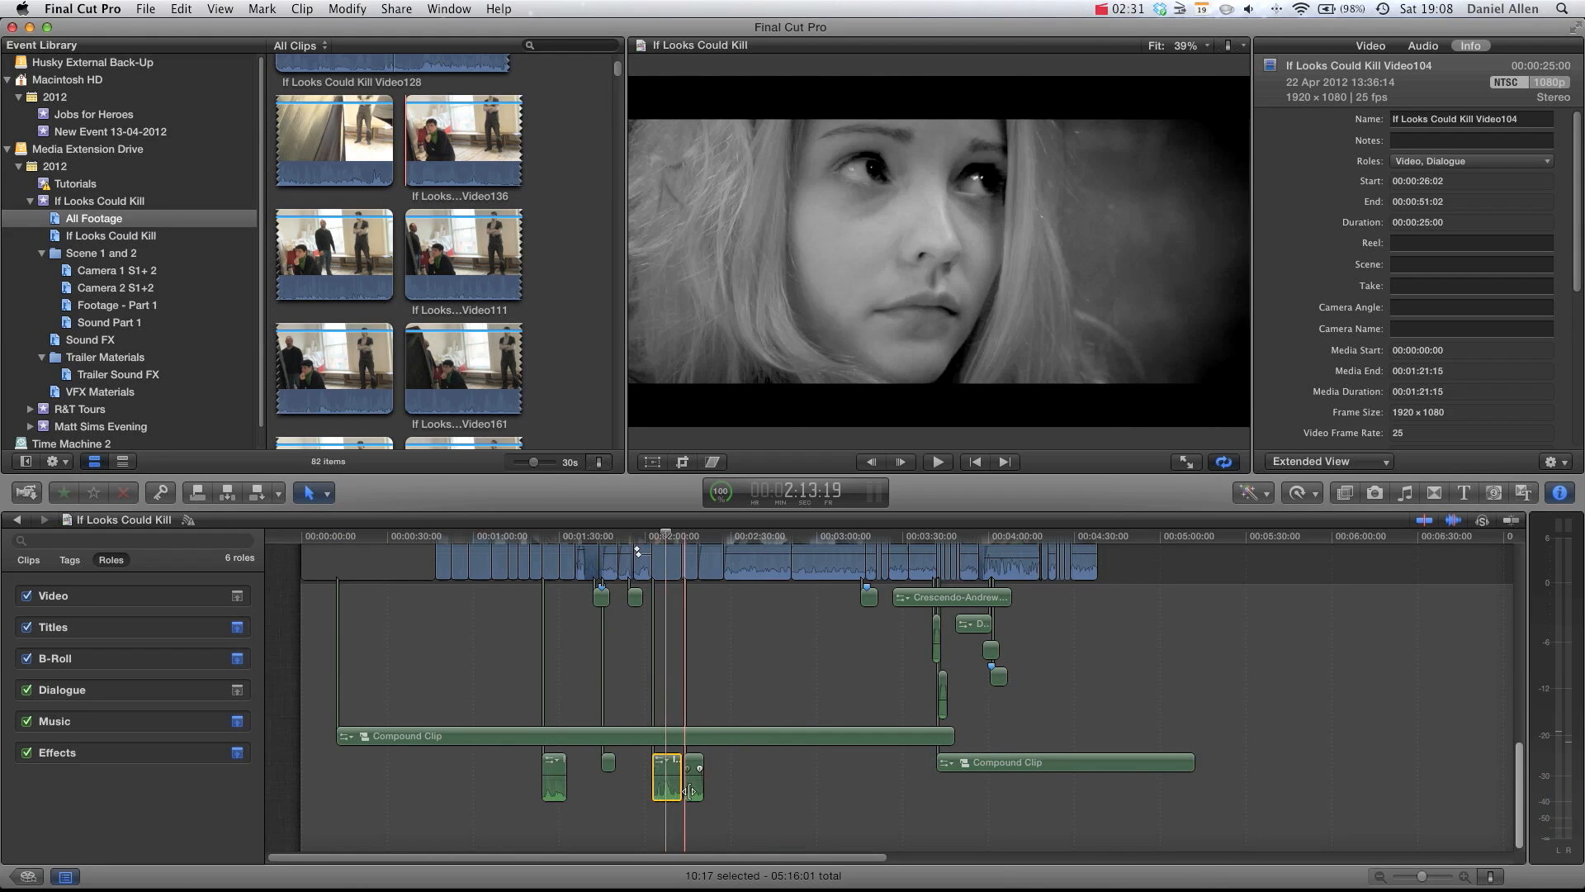
left_click(757, 561)
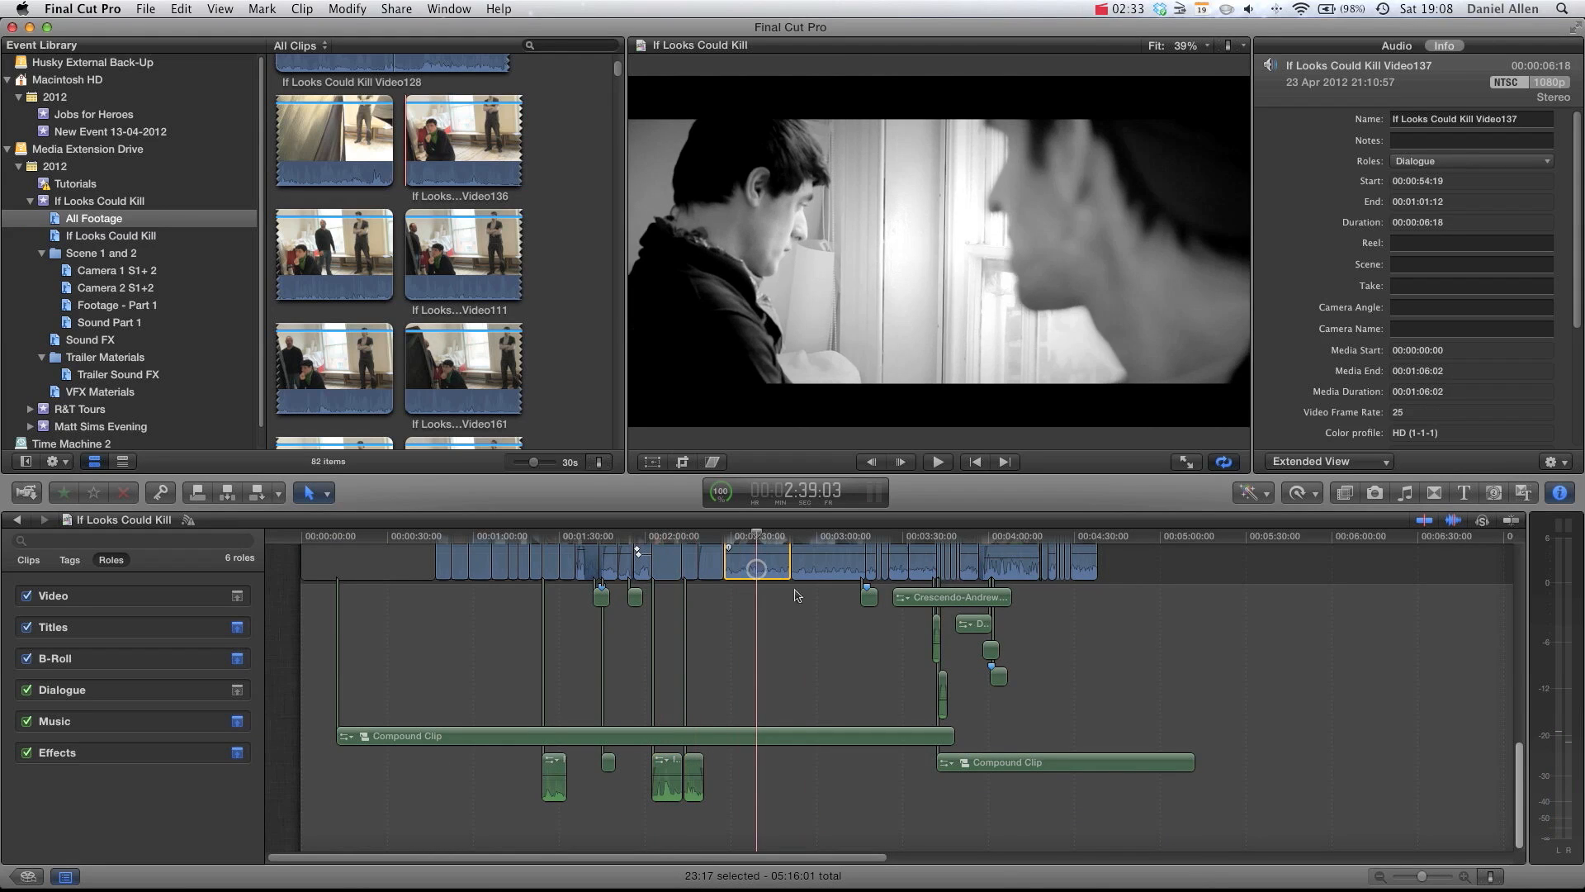
- Minimize the Dialogue role clips in the timeline, and briefly expand and re-minimize the Music clips
left_click(239, 690)
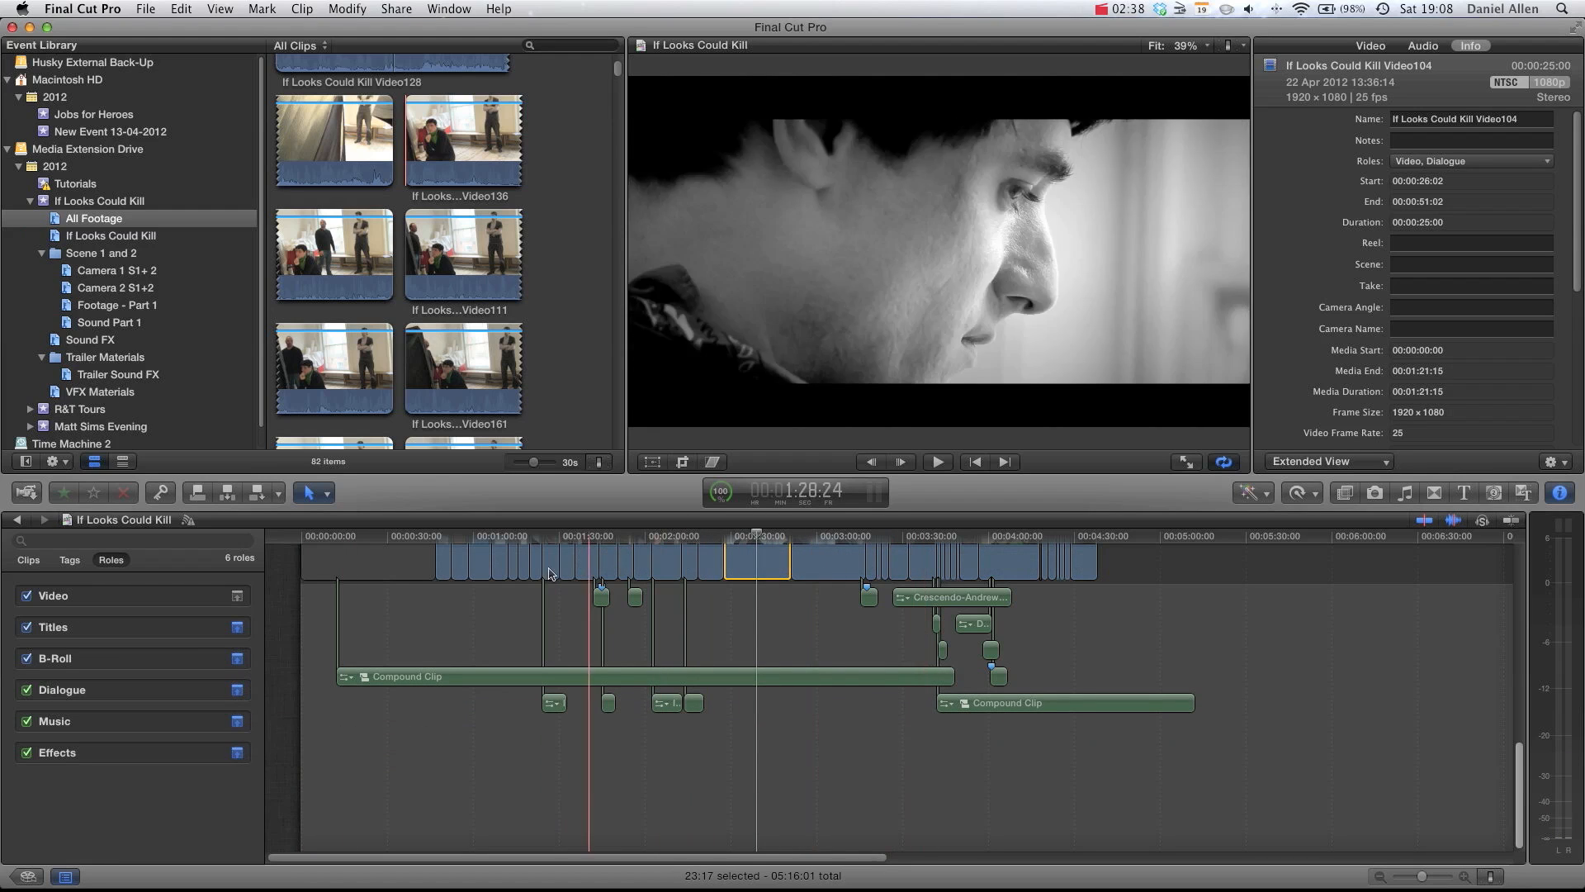
left_click(239, 722)
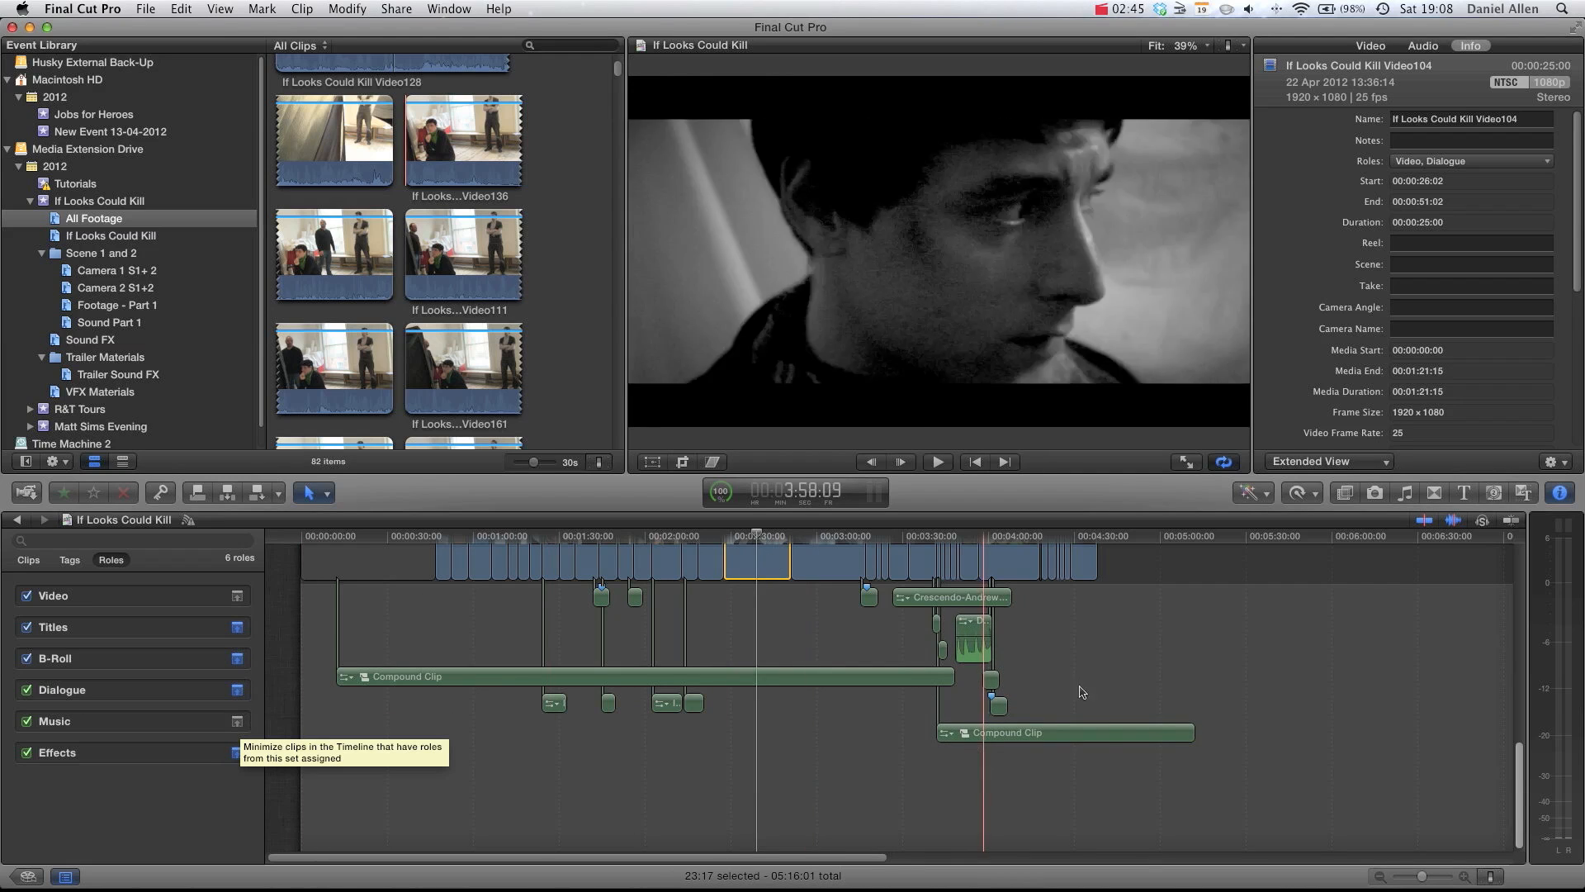
left_click(237, 721)
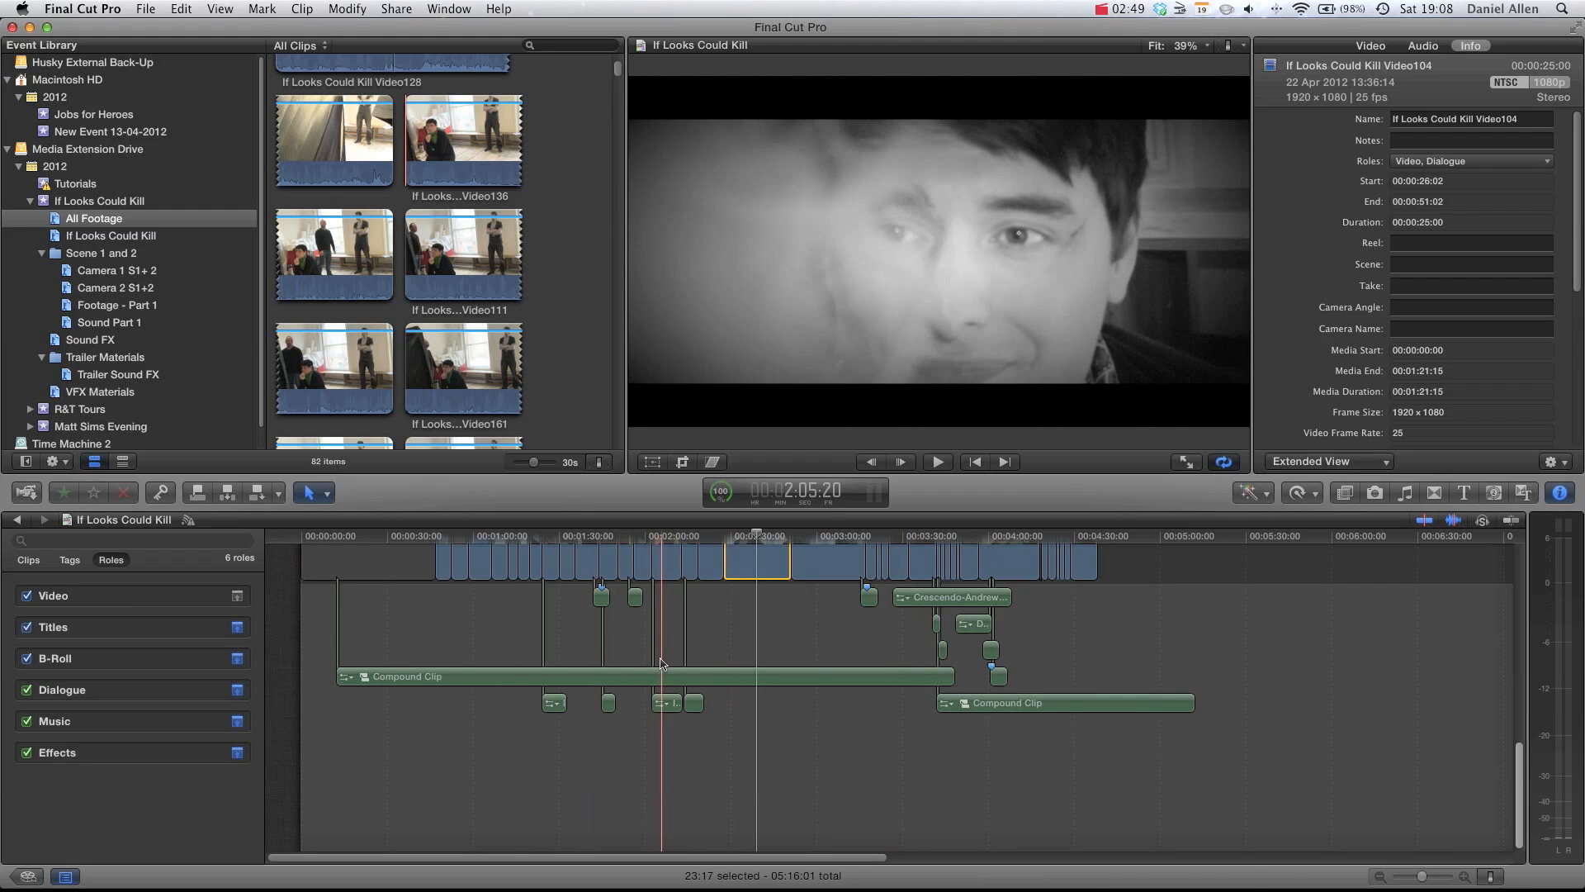
- Select the Crescendo-Andrew'sCellar audio clip and look over the roles that can be assigned to it
scroll(662, 663, "up", 5)
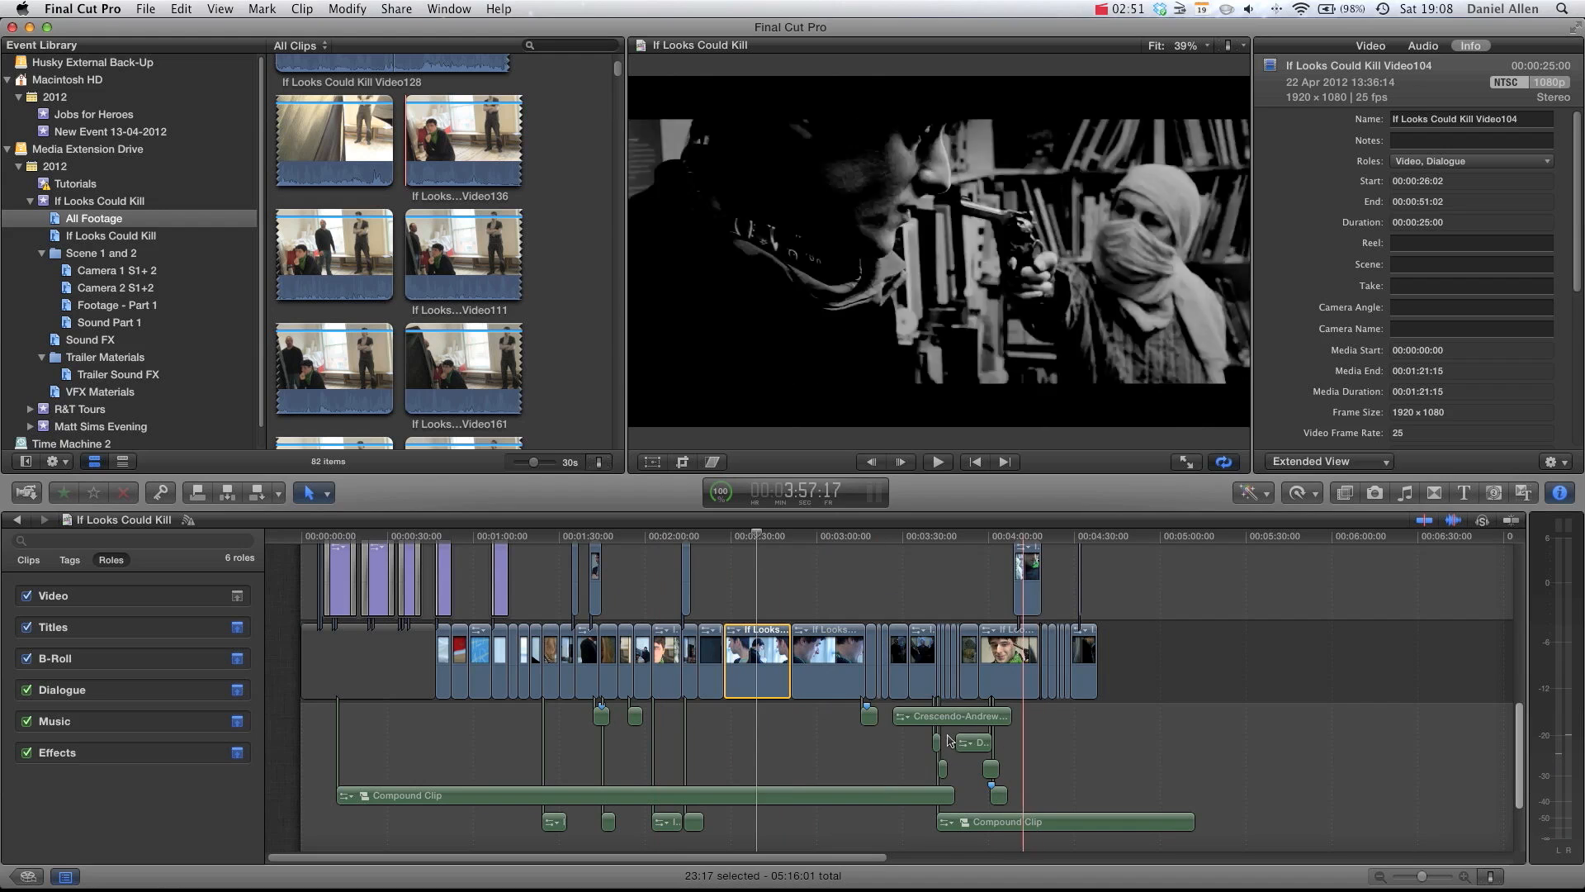
left_click(949, 717)
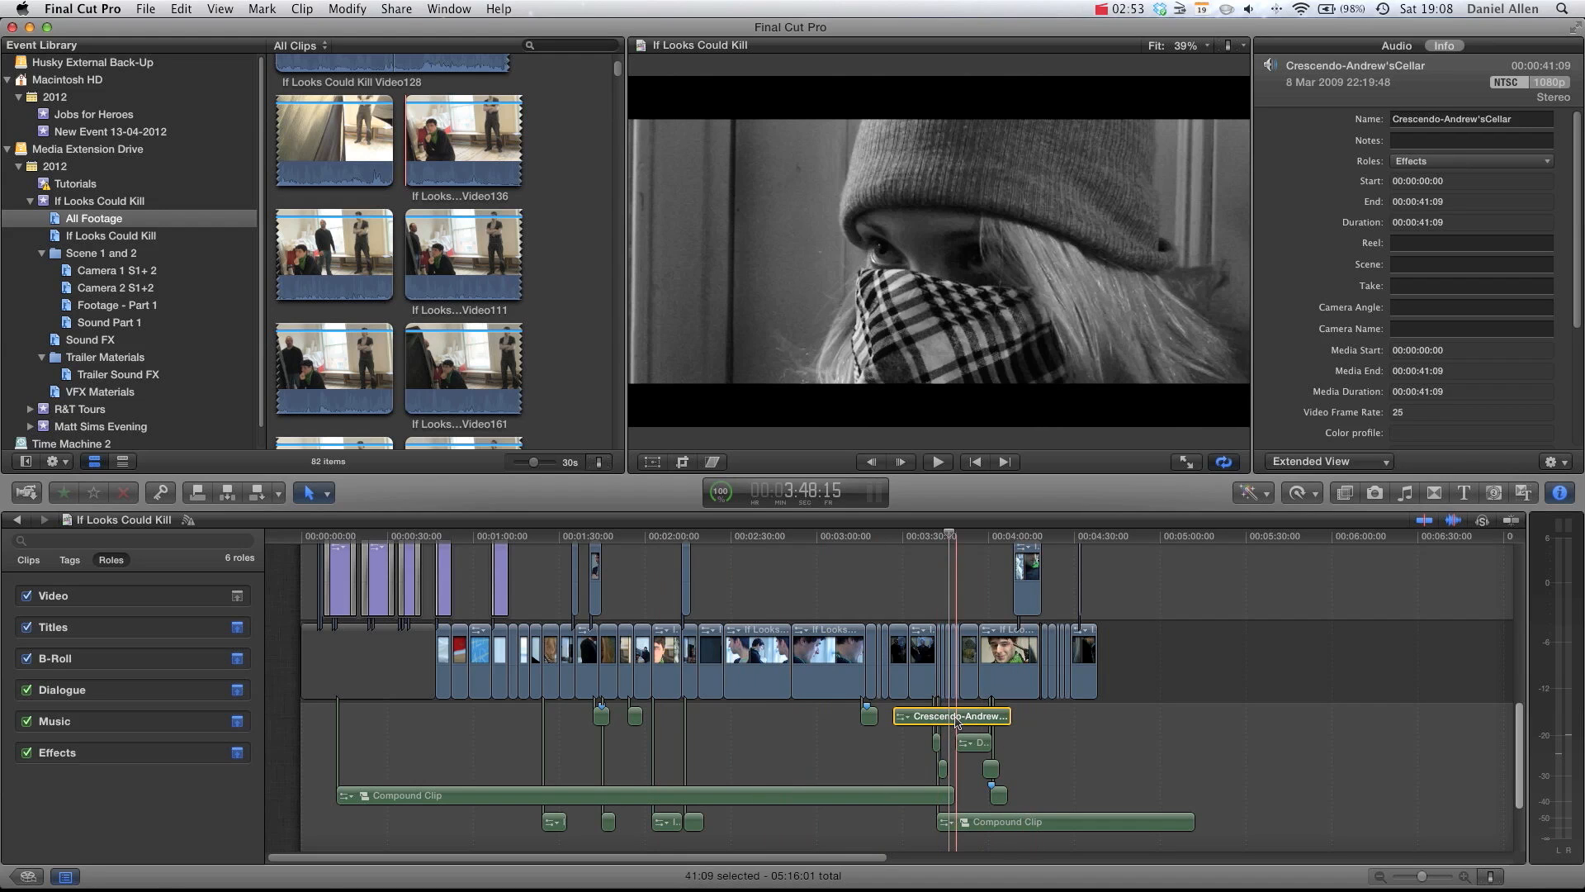
key("super+equal")
key("super+equal")
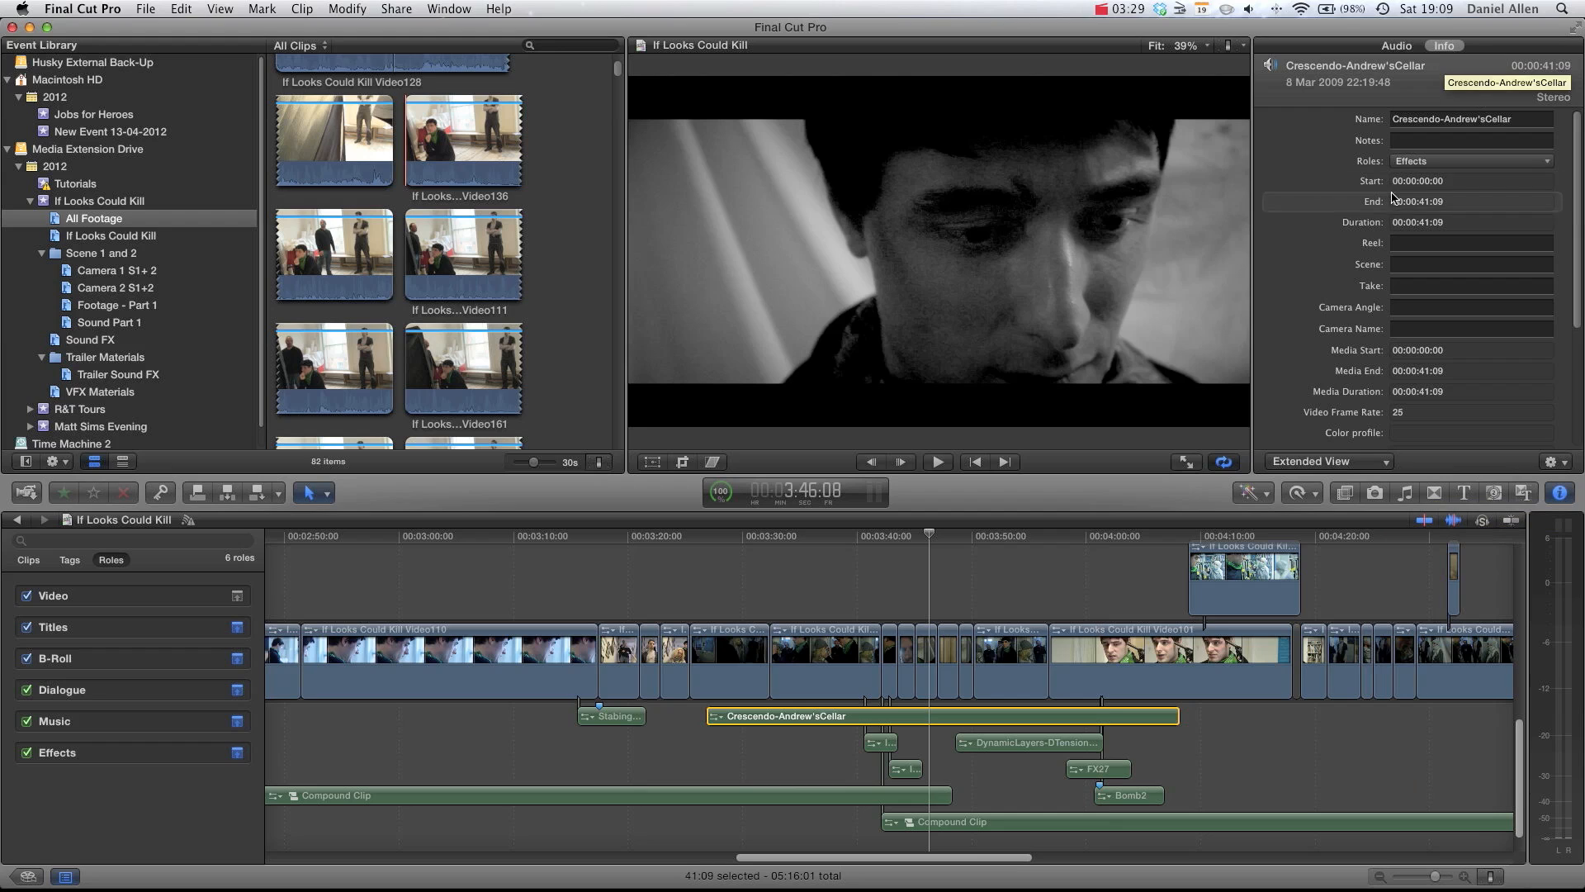
left_click(1414, 162)
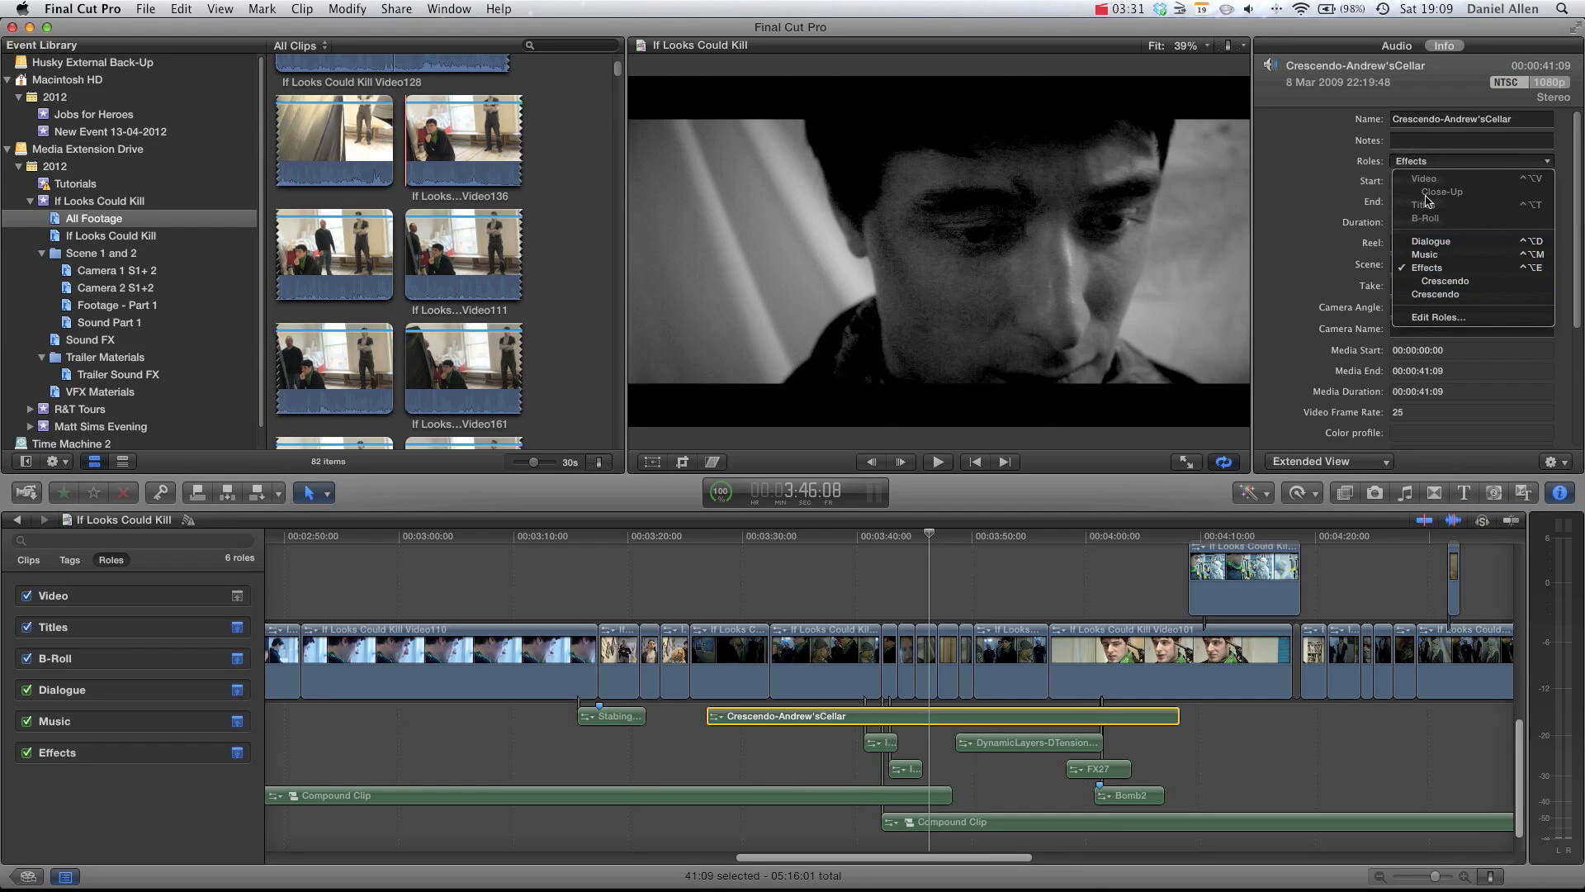
left_click(1328, 172)
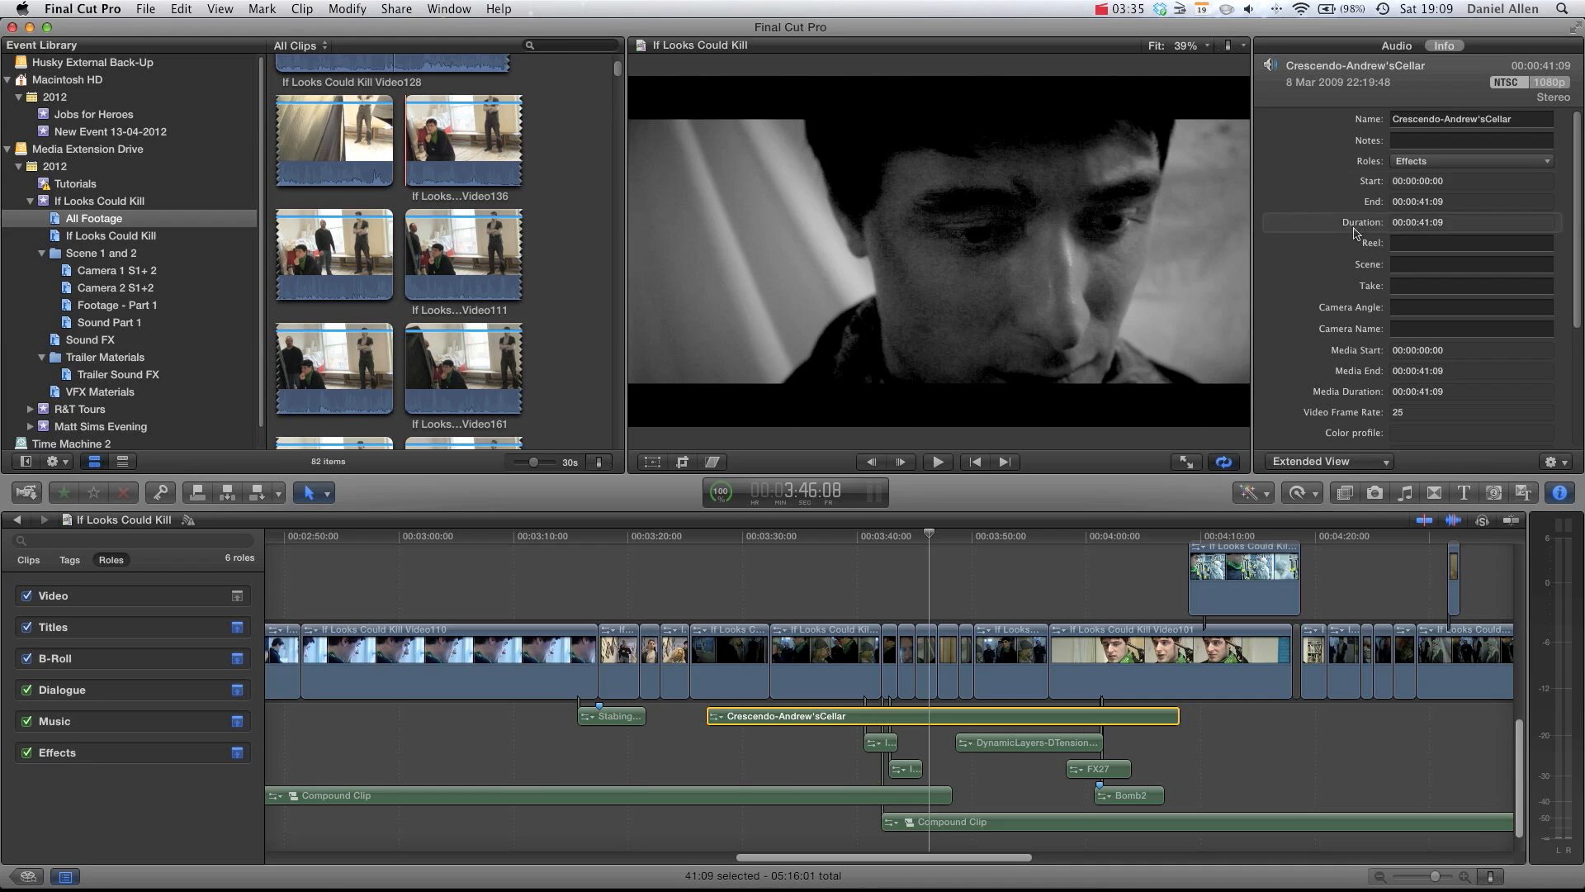
- In the Role Editor, add a subrole named Crazy Sound FX to the Effects audio role and save it
left_click(1408, 164)
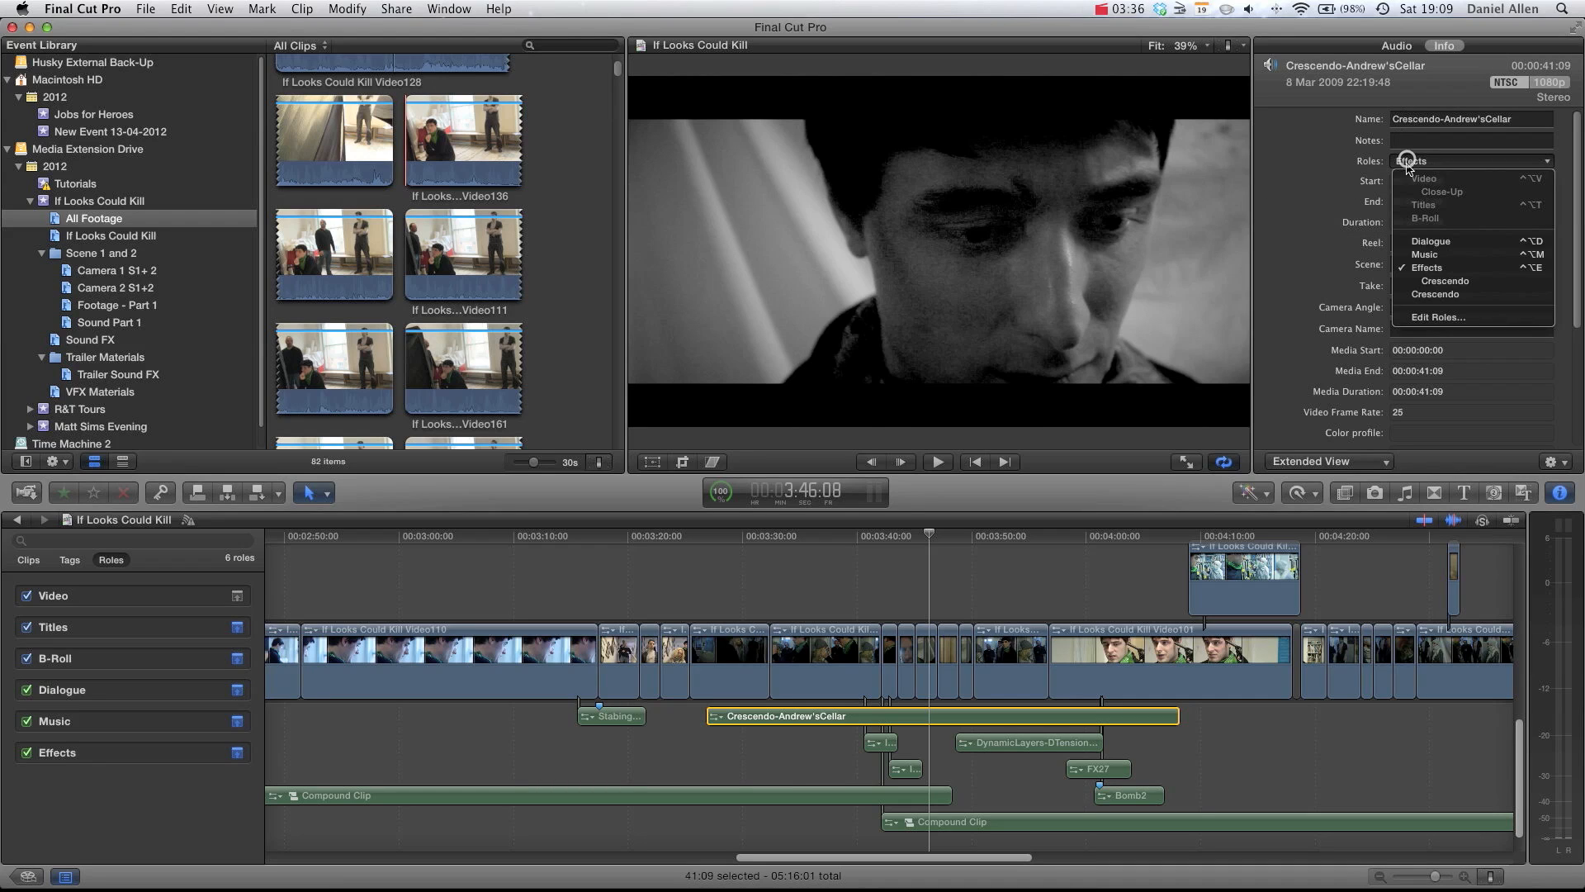
left_click(1432, 319)
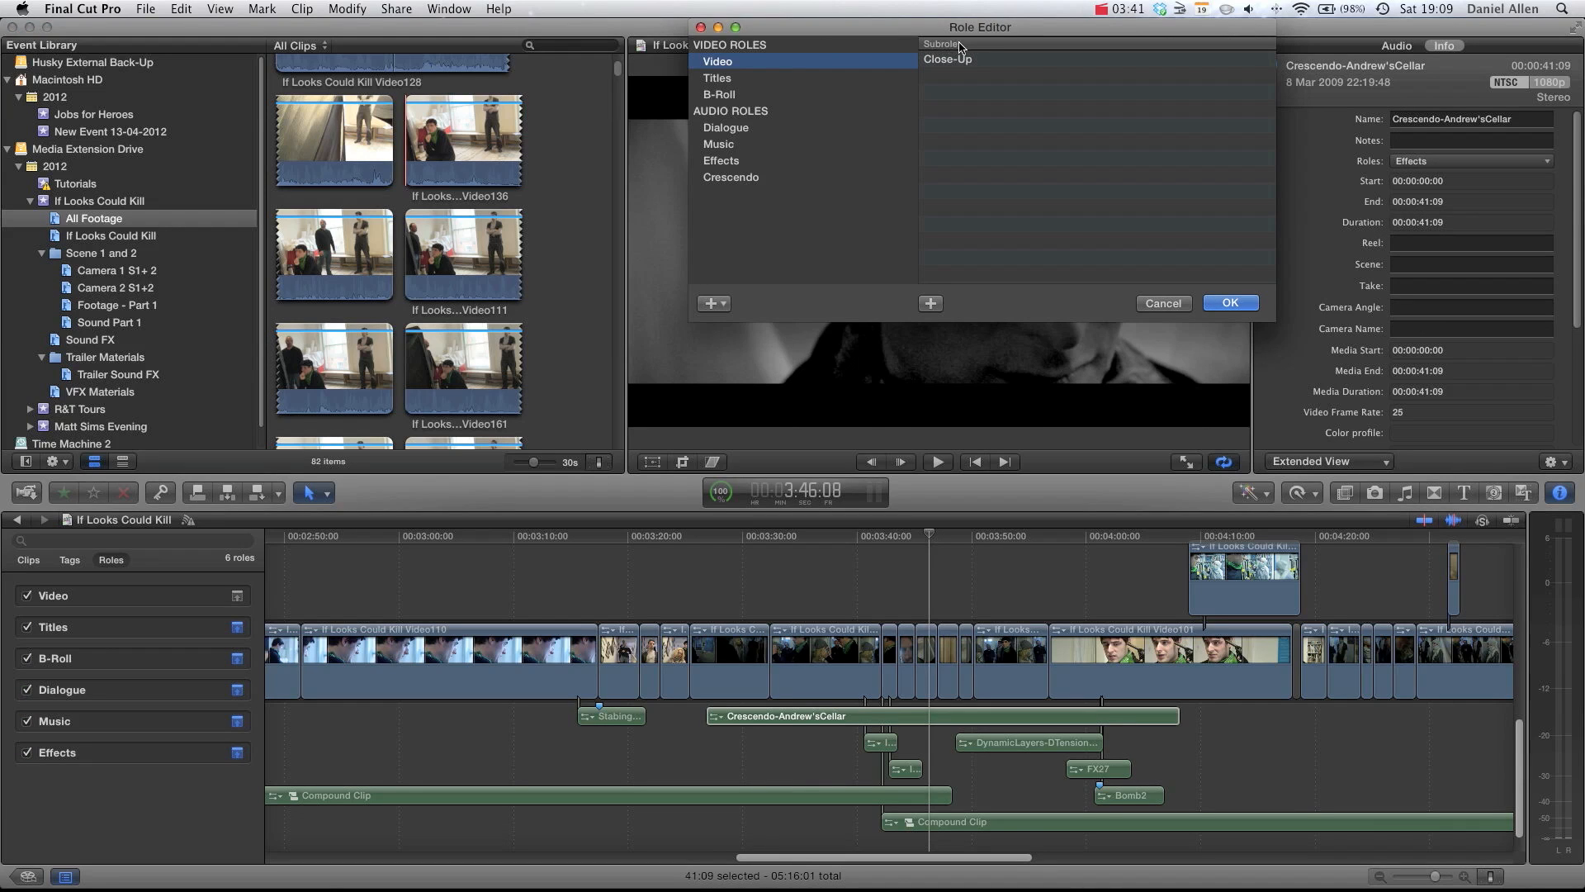
left_click(715, 177)
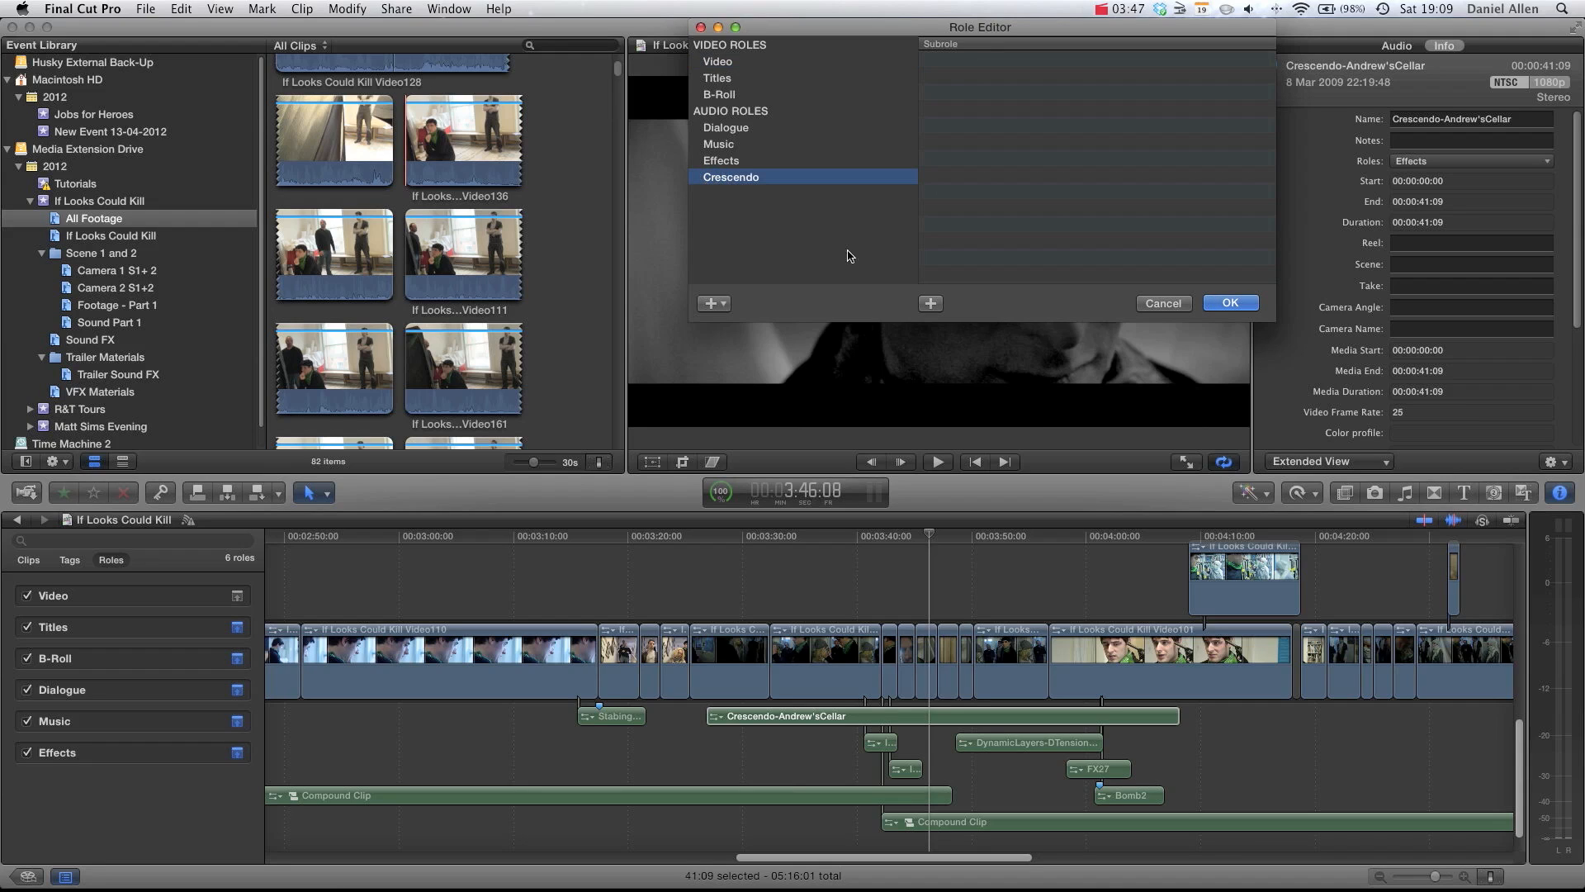
left_click(720, 163)
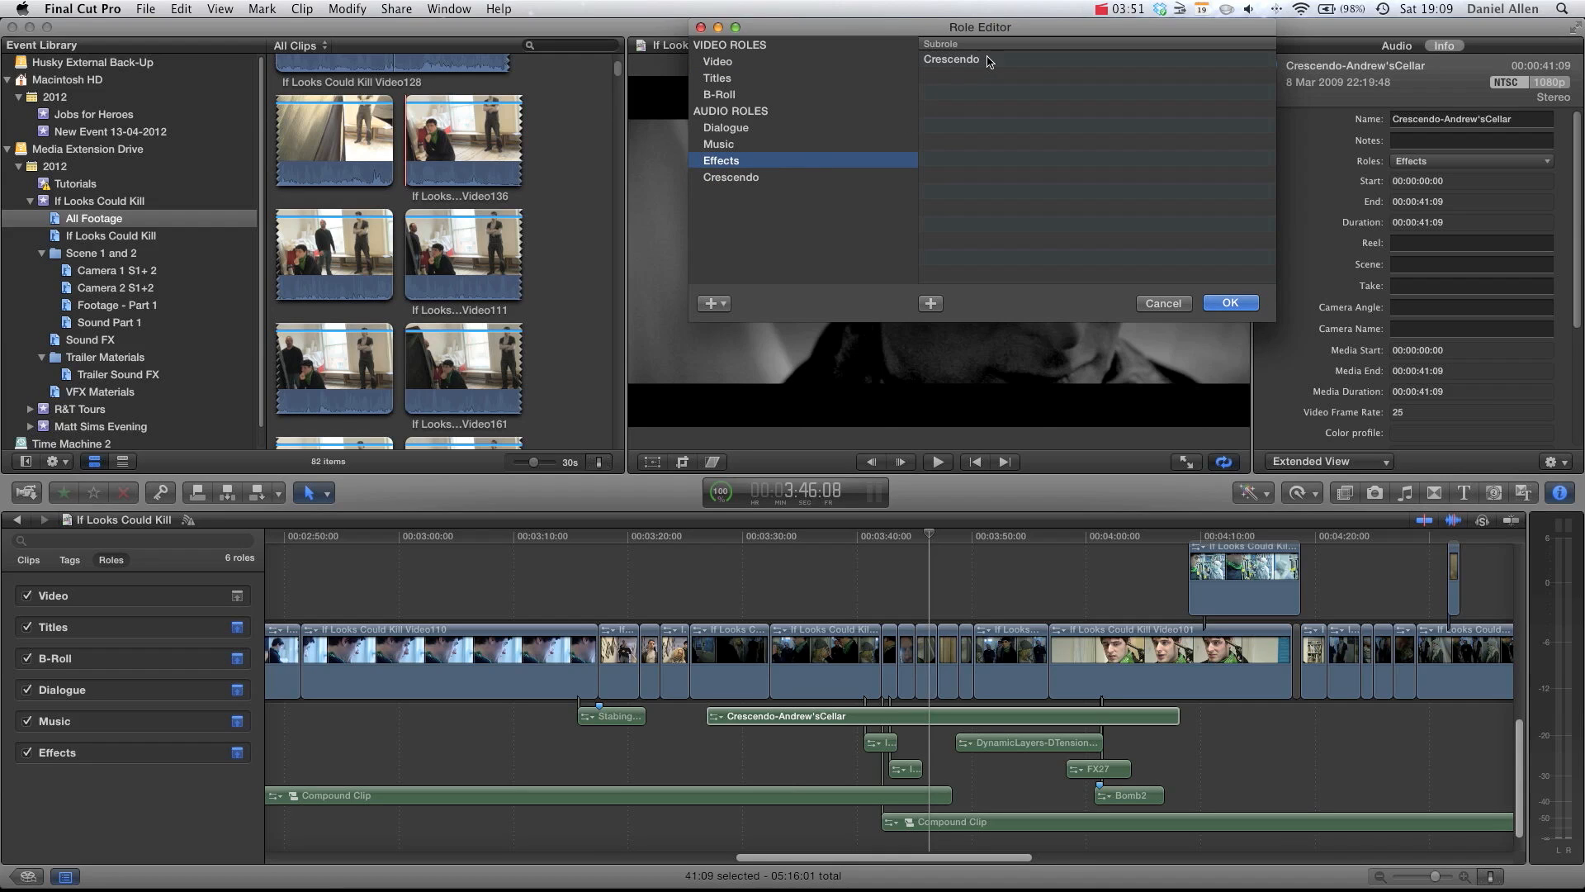
left_click(931, 304)
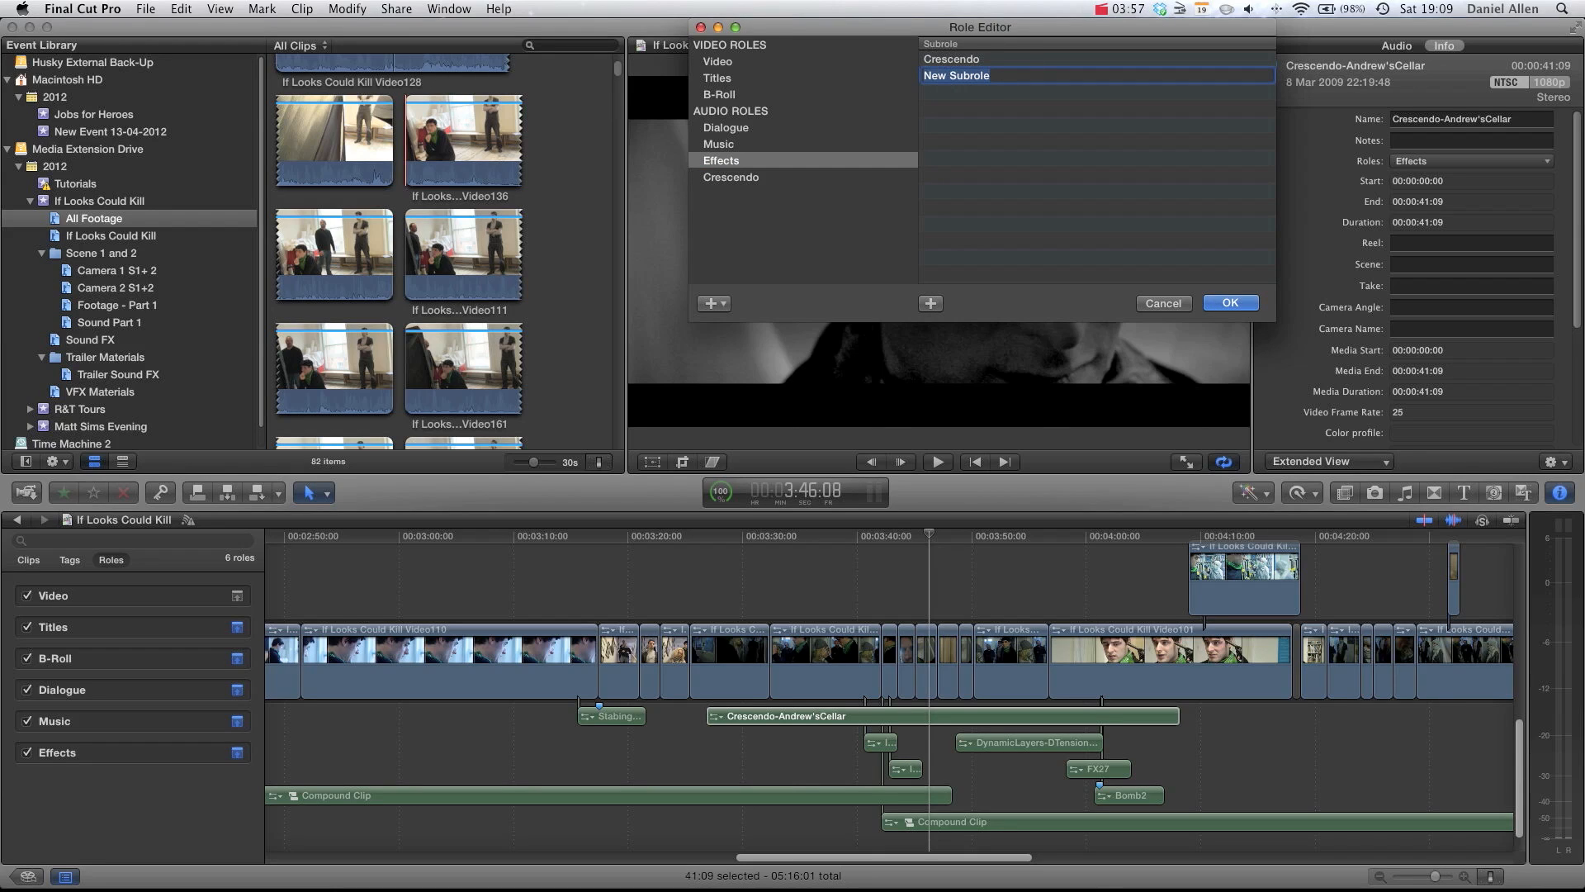
type("Crazy Sound")
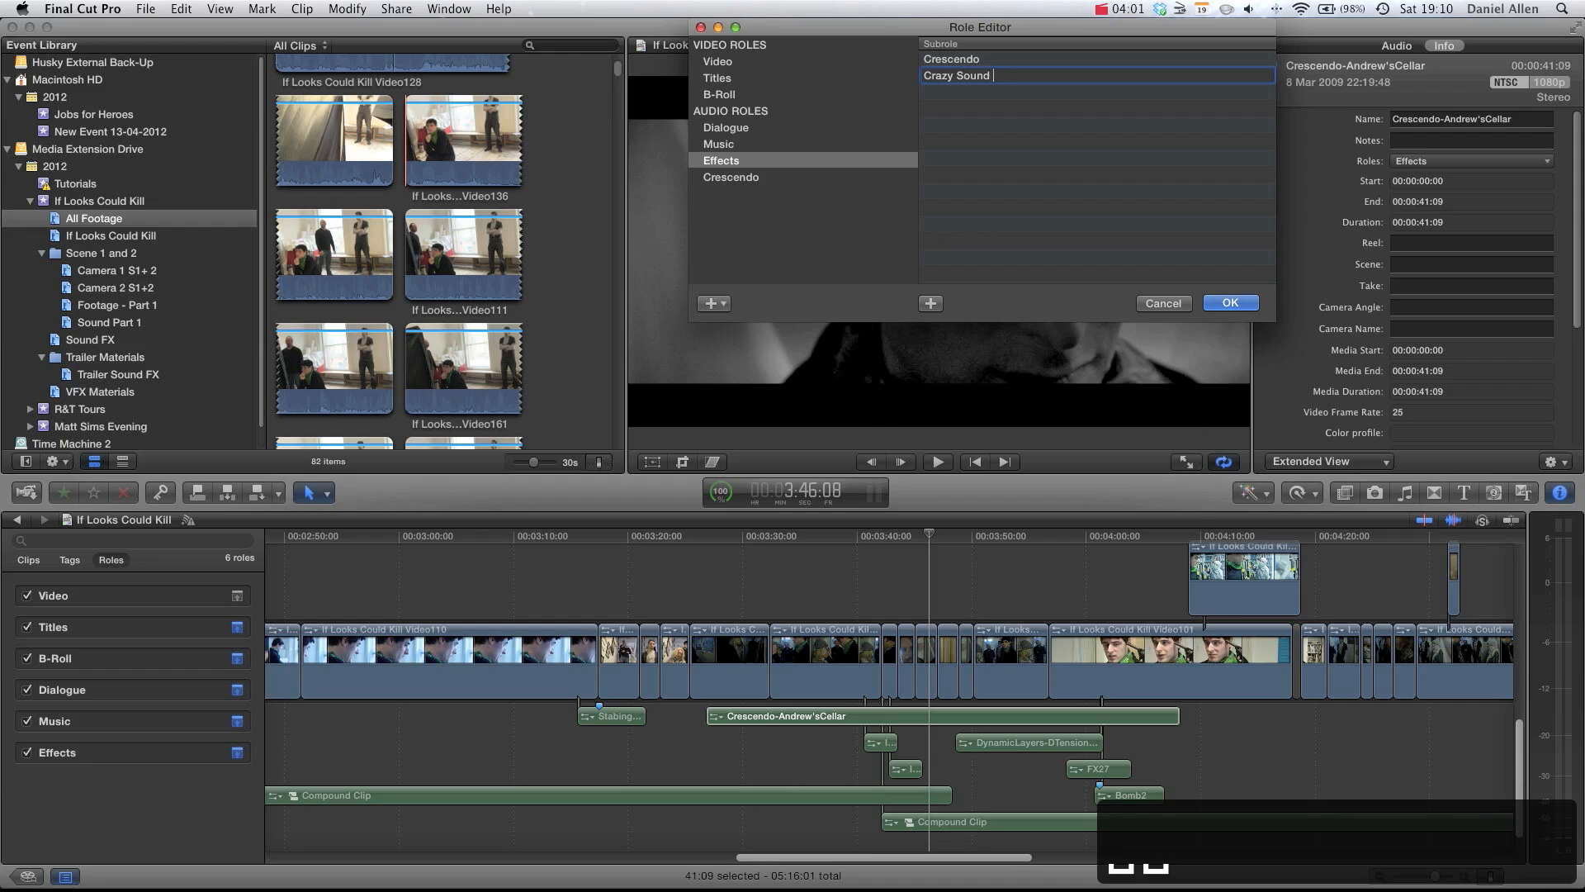
type(" FX")
key("Return")
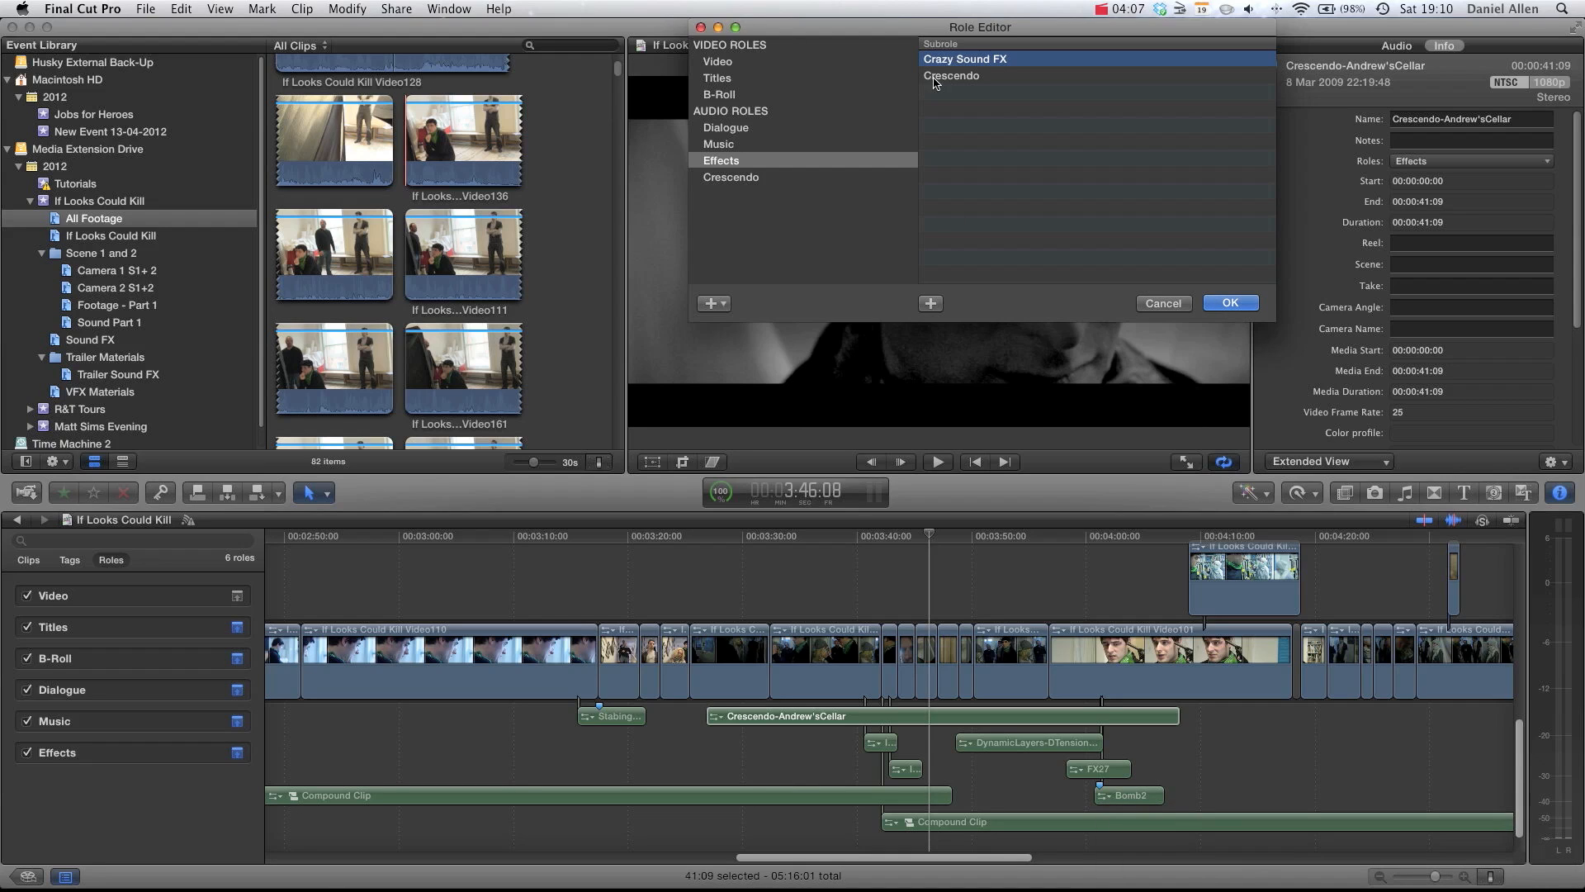
left_click(972, 74)
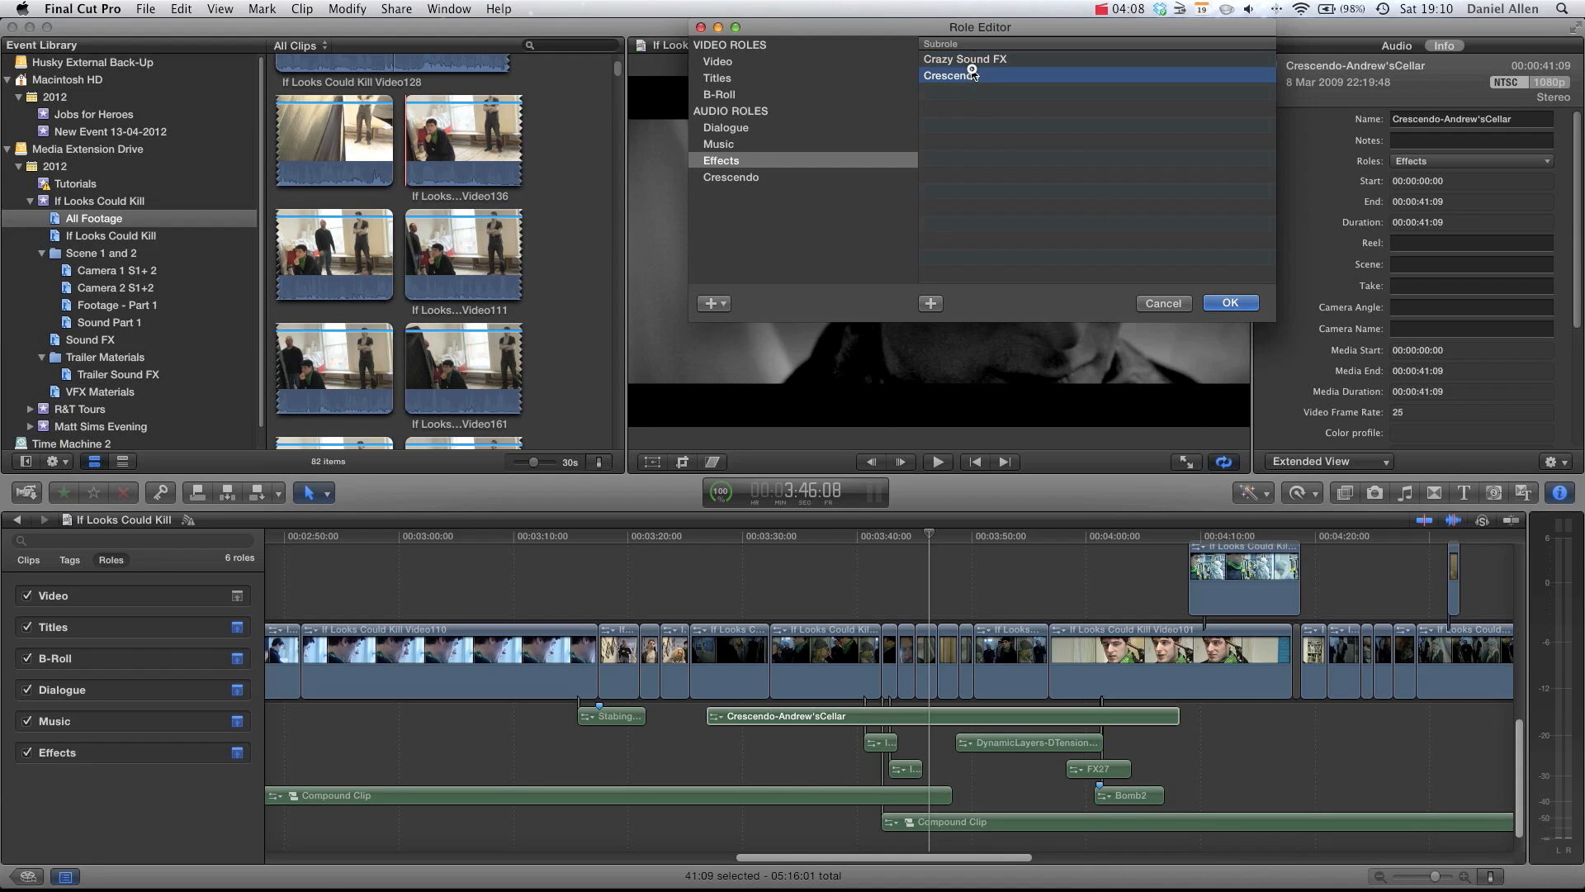
left_click(1231, 303)
- Assign the Crescendo subrole of Effects to the Crescendo-Andrew'sCellar clip
left_click(1463, 161)
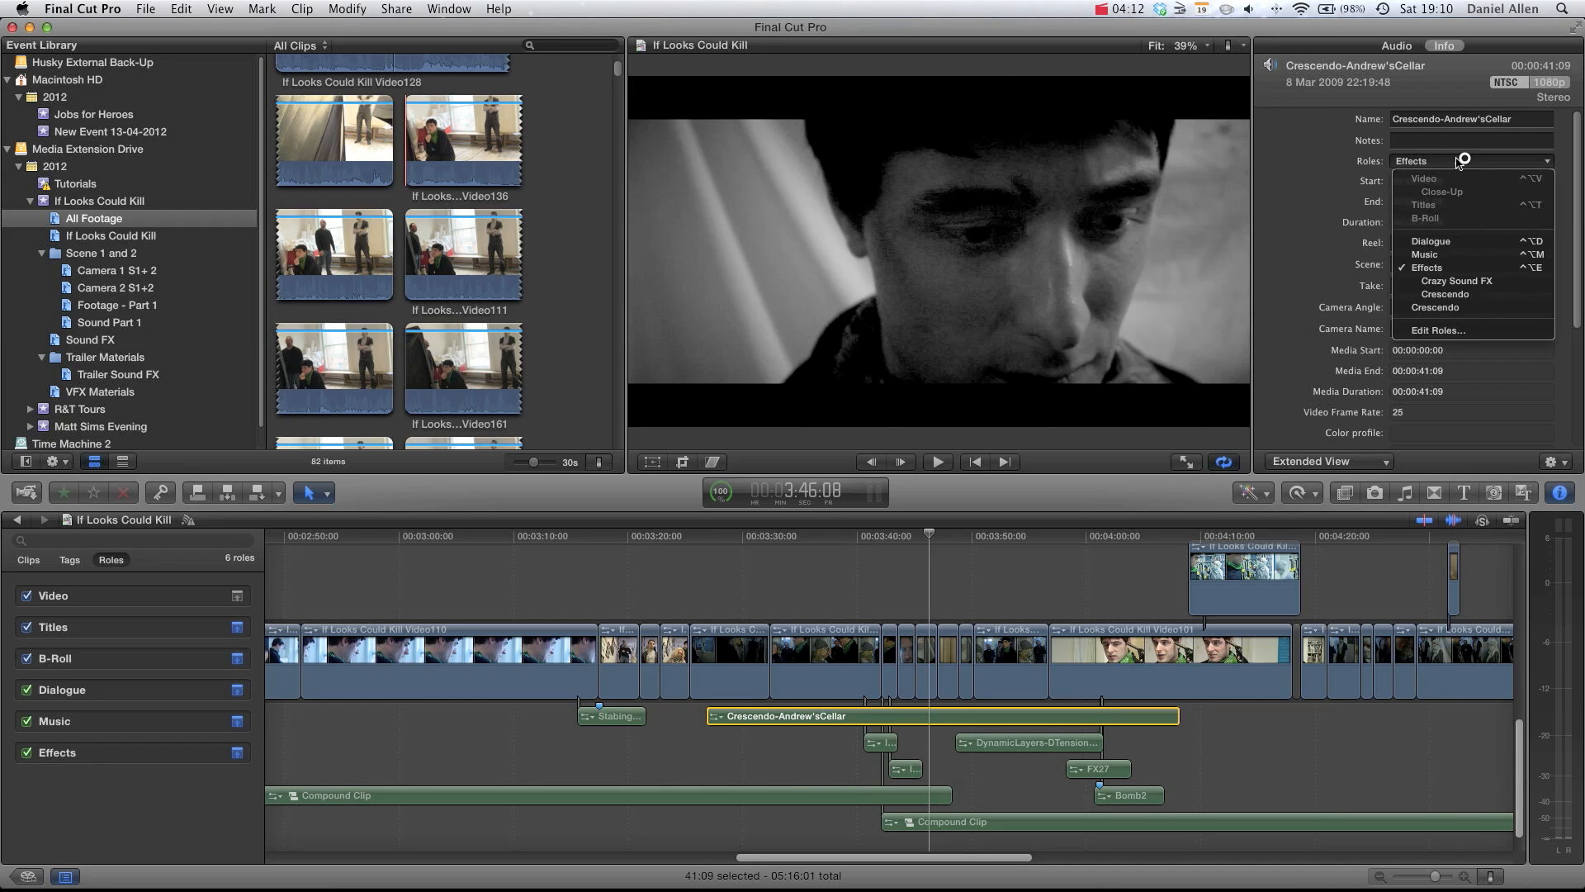
left_click(1303, 162)
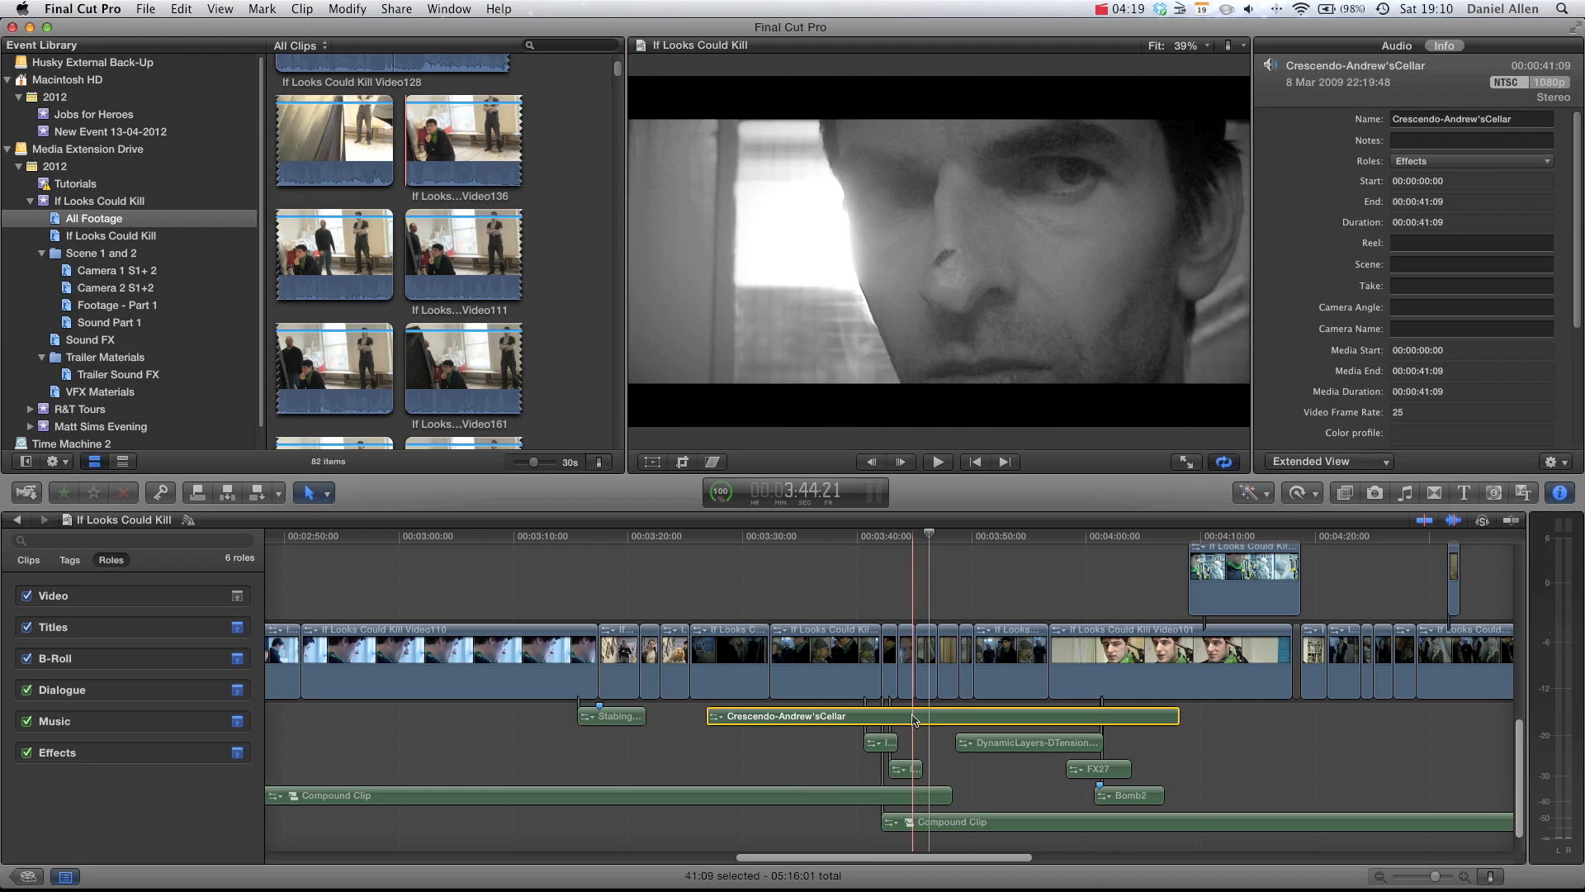
left_click(1426, 163)
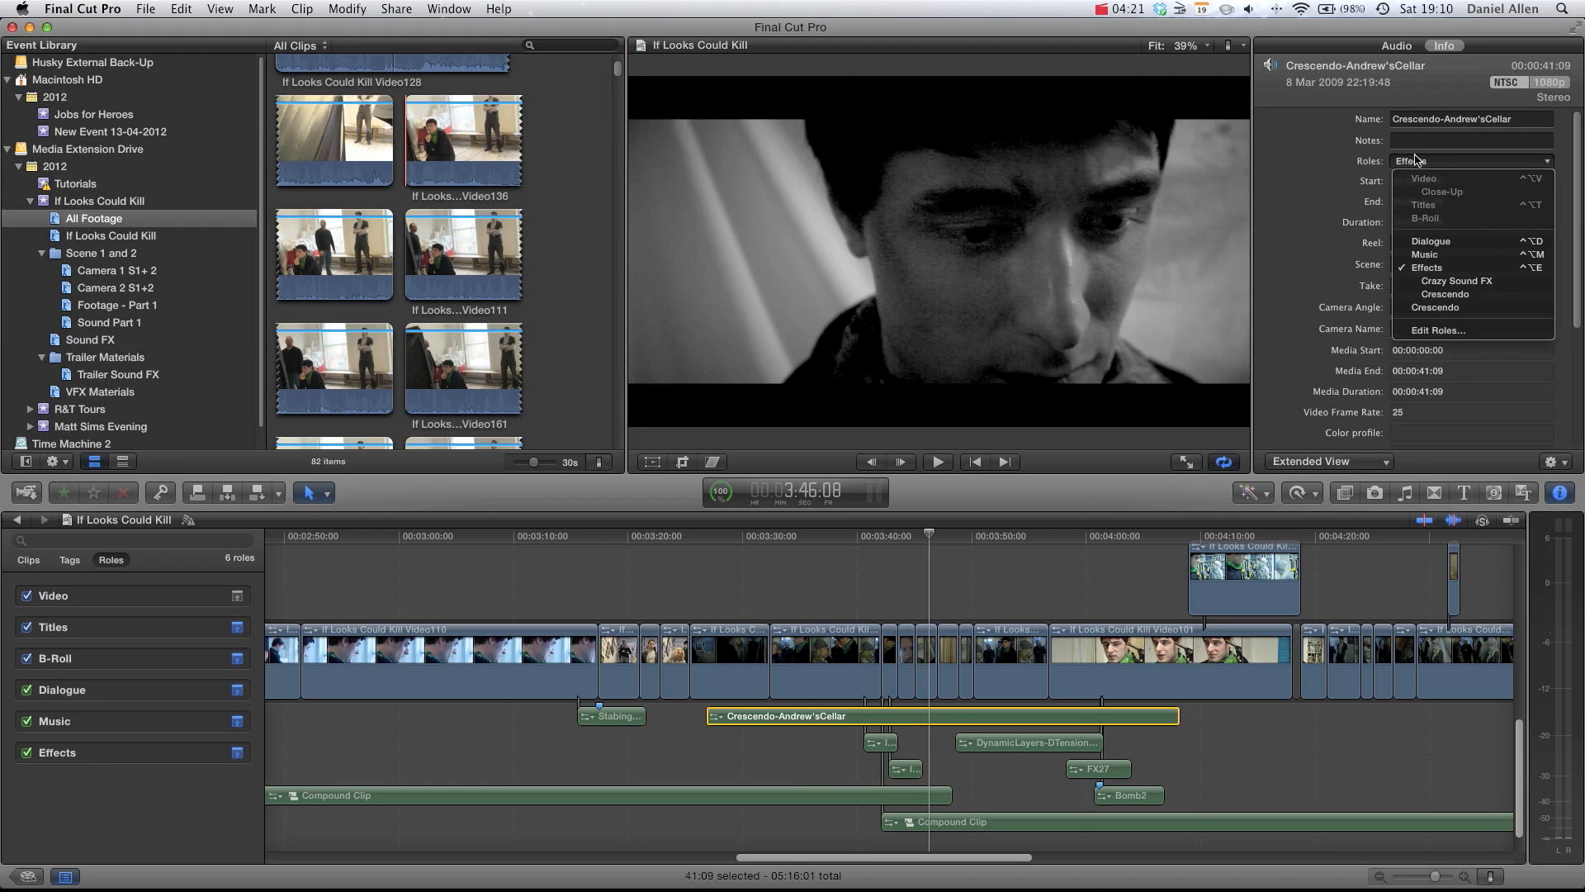
left_click(1435, 291)
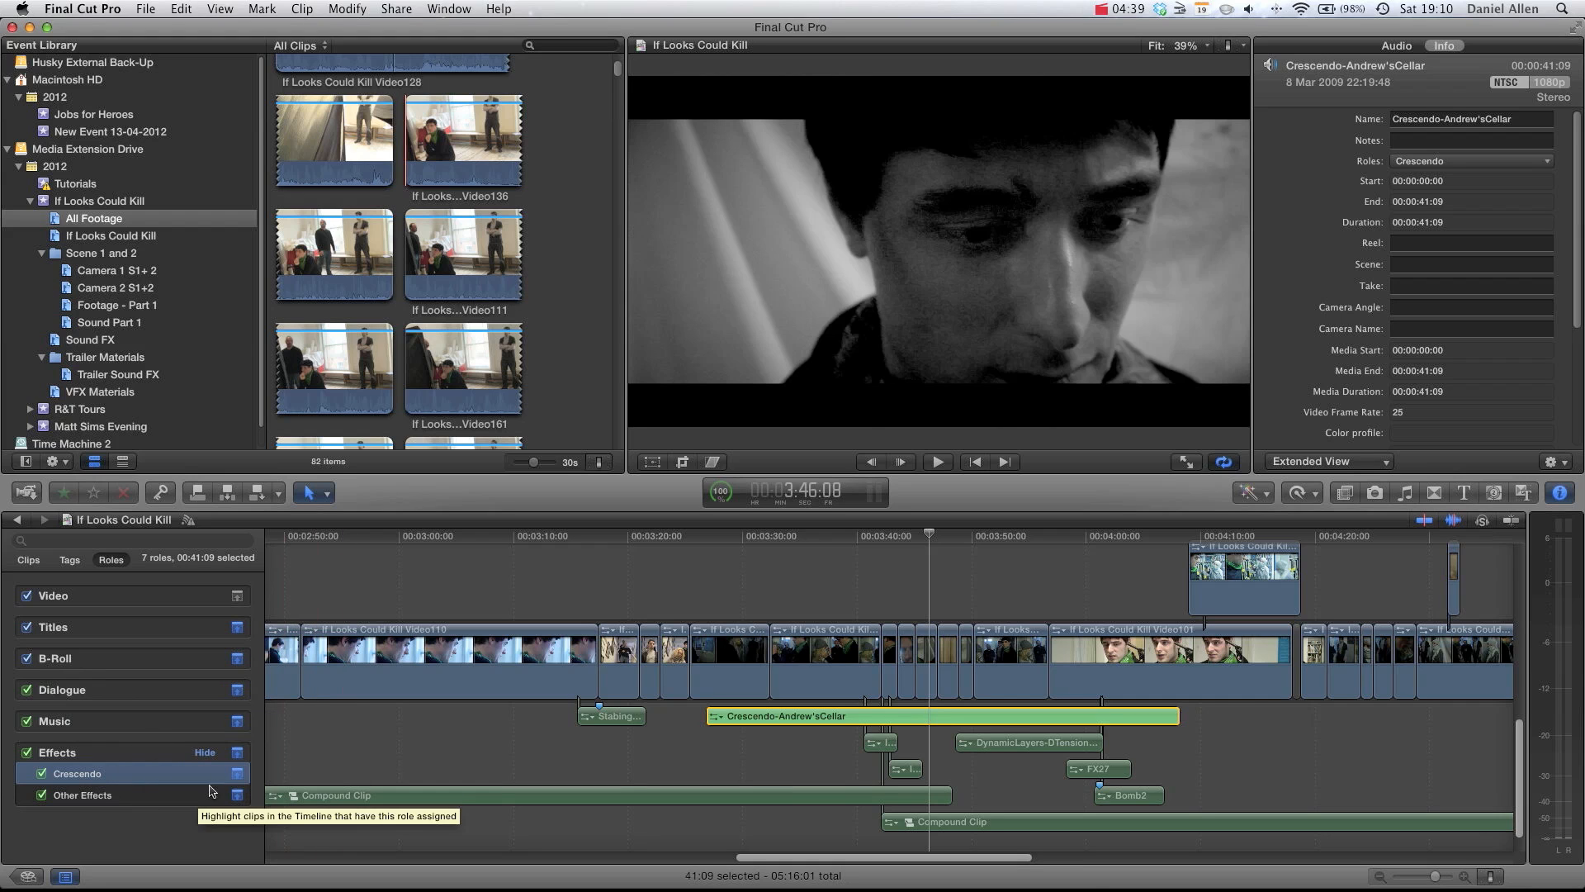
- Try expanding the Crescendo subrole clip, minimize it again, and expand the Other Effects clips in the timeline
left_click(237, 774)
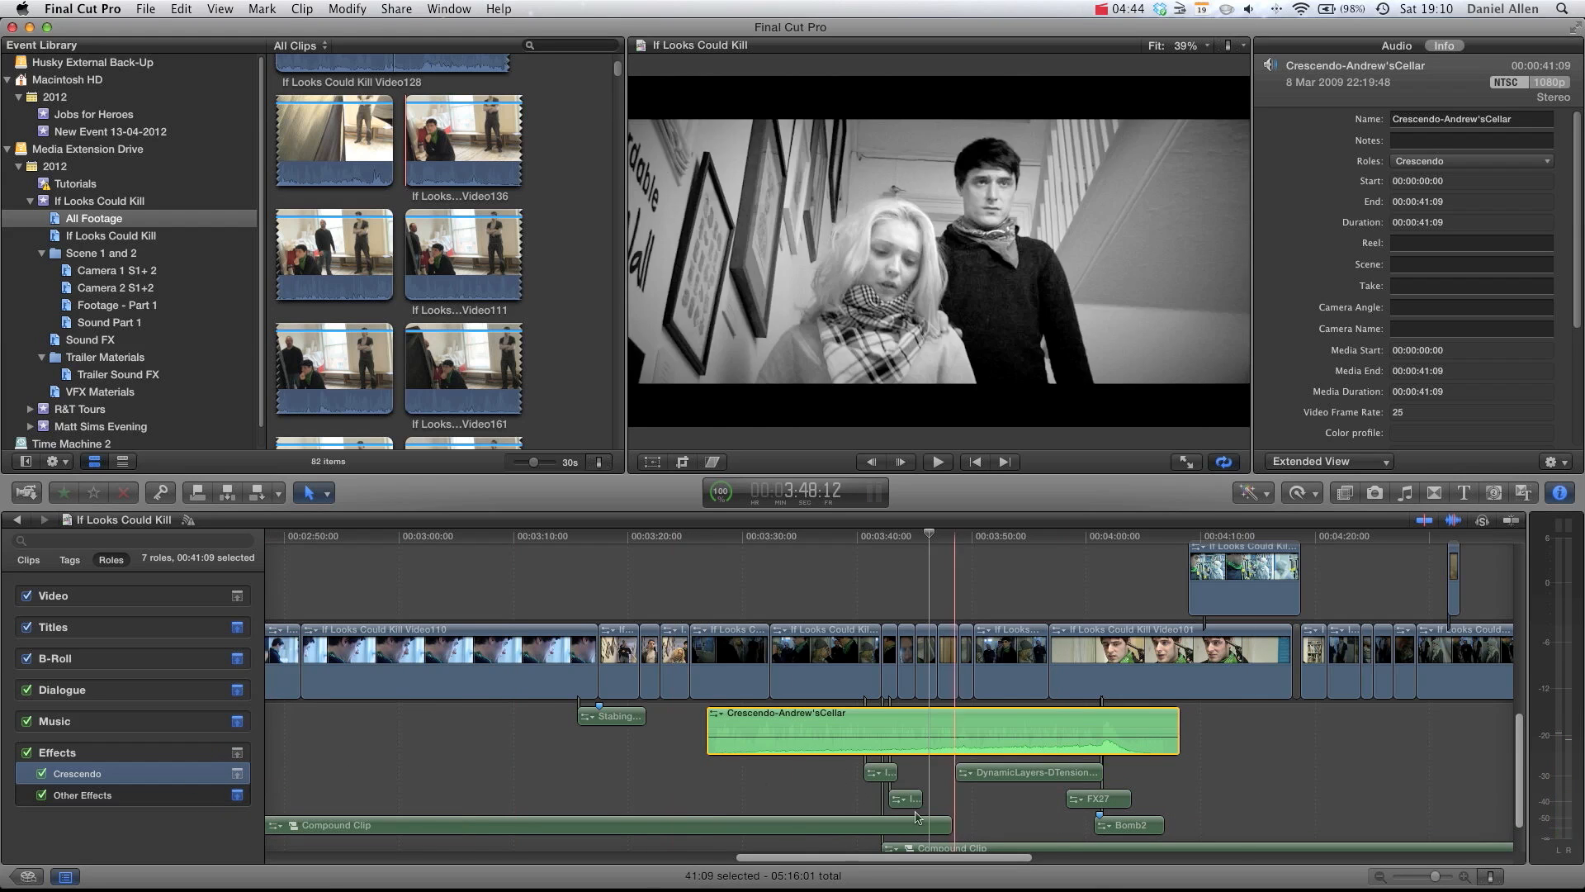
left_click(686, 770)
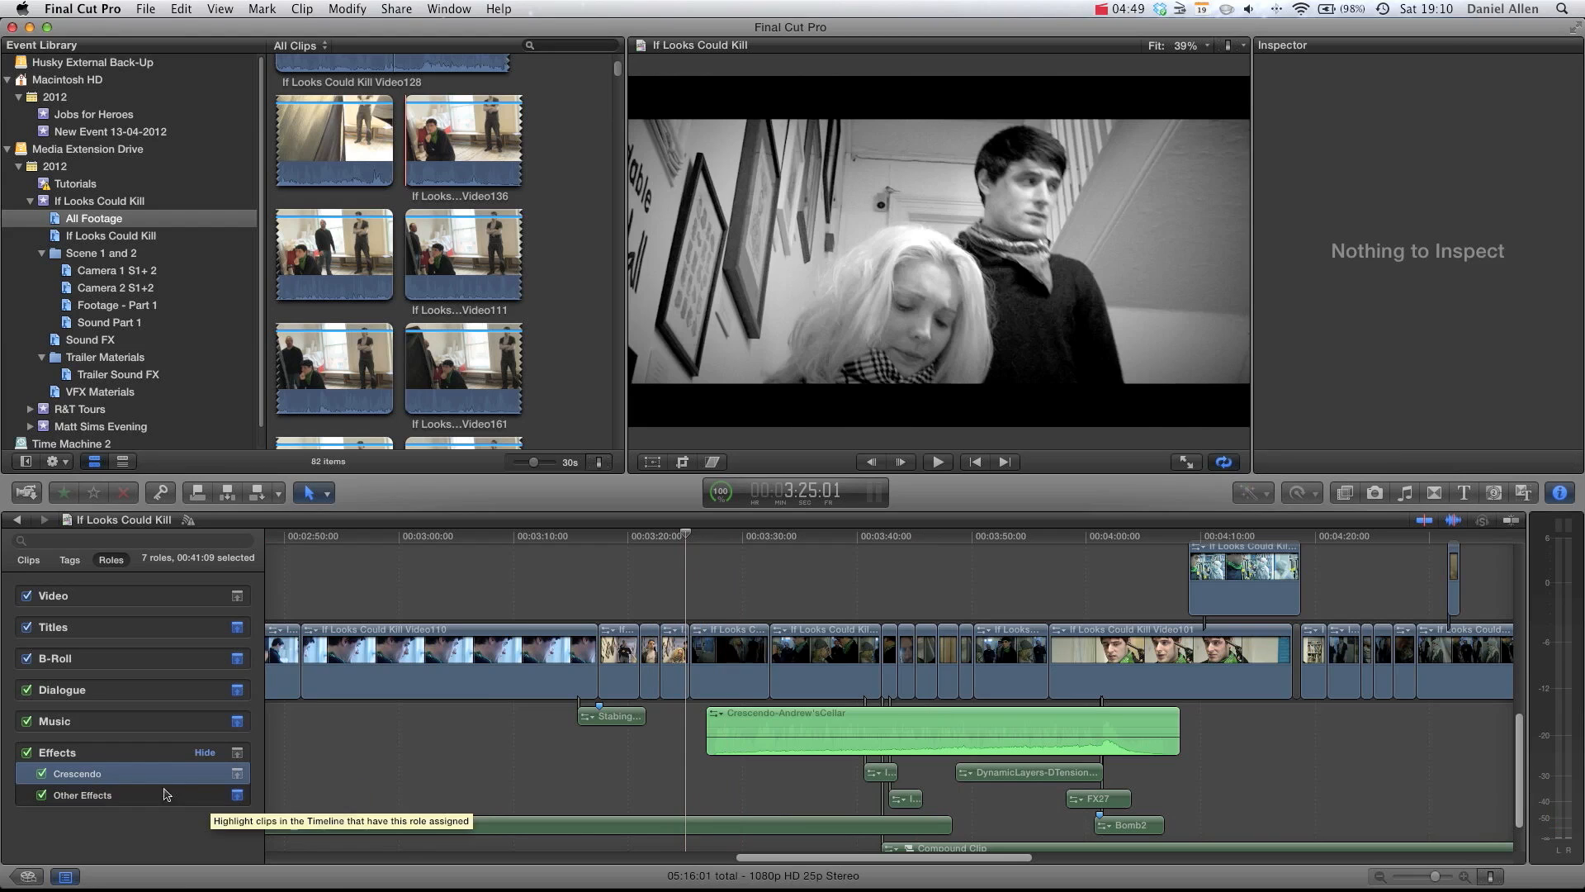
left_click(234, 794)
left_click(237, 773)
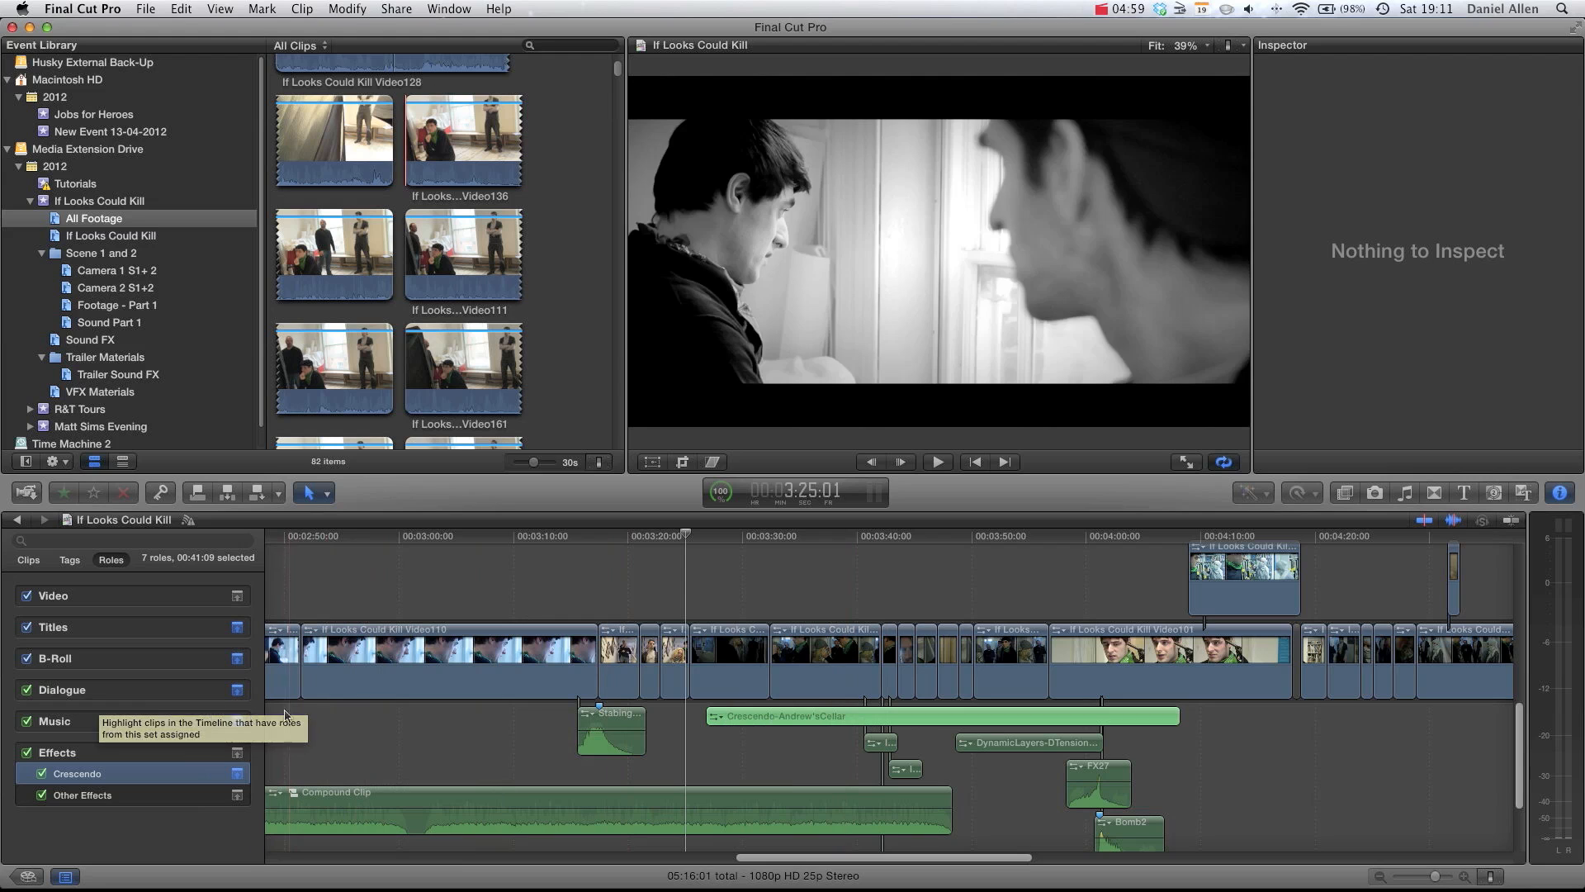
scroll(661, 661, "left", 5)
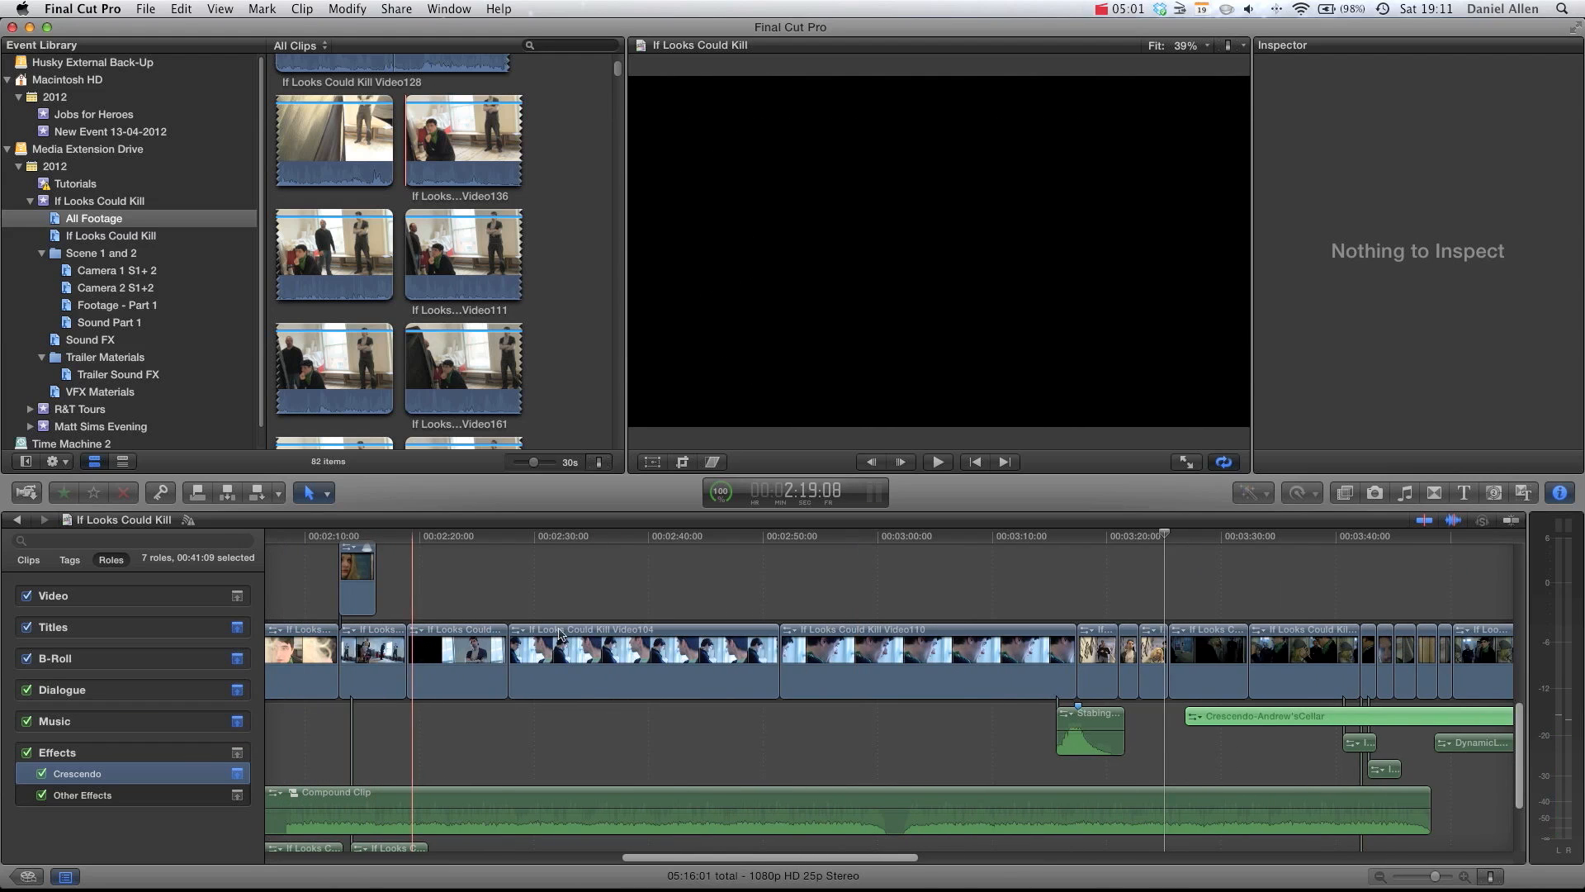
- Assign the Close-Up subrole of Video to the If Looks Could Kill Video110 clip
left_click(886, 657)
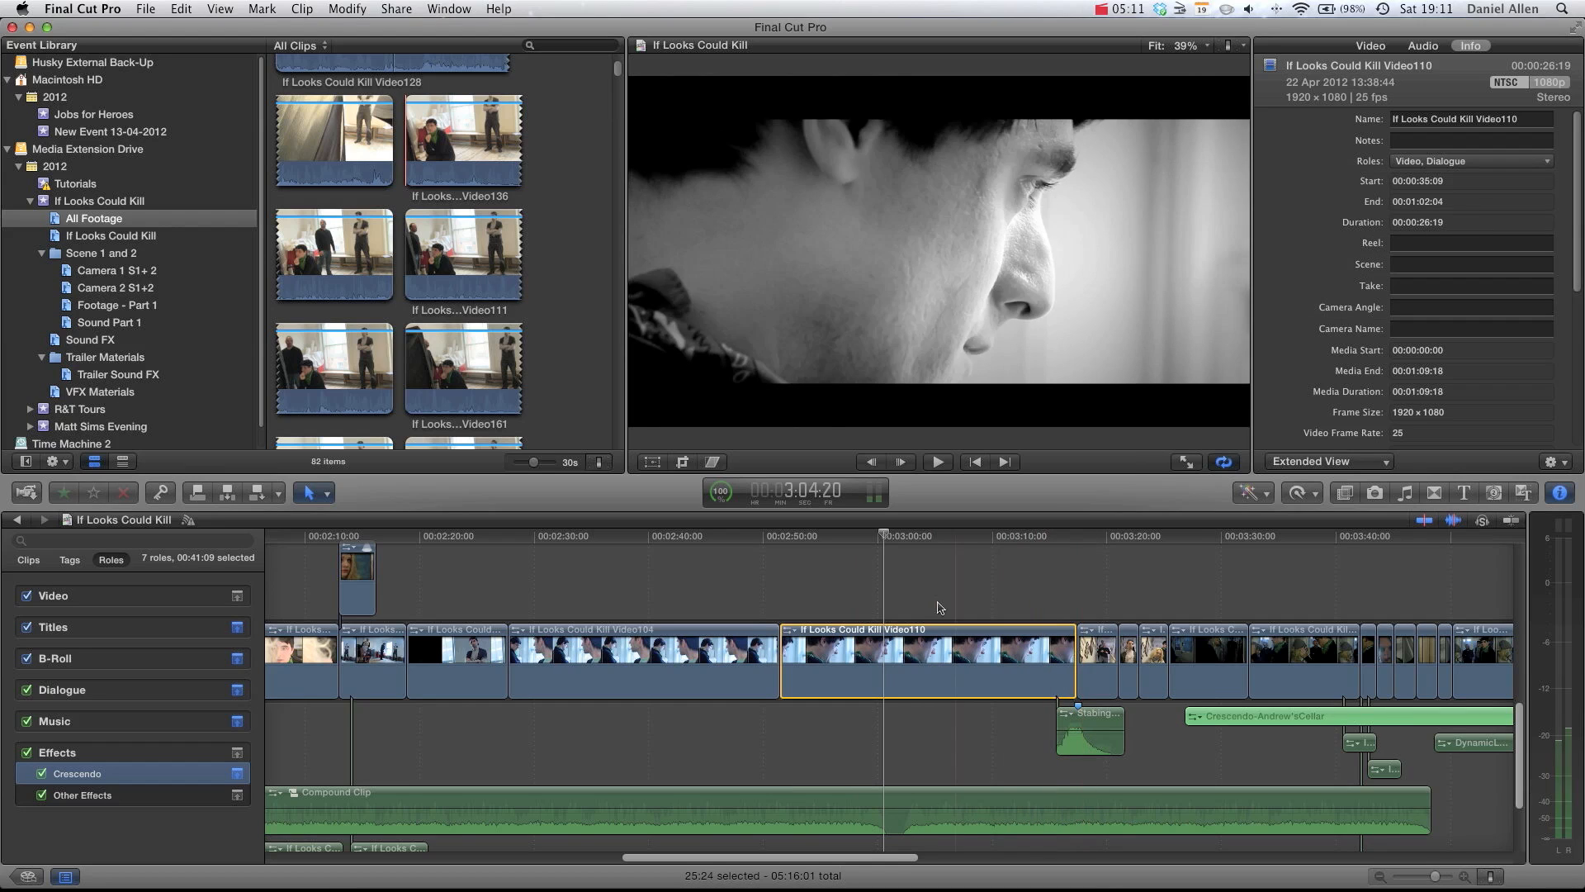
left_click(1415, 163)
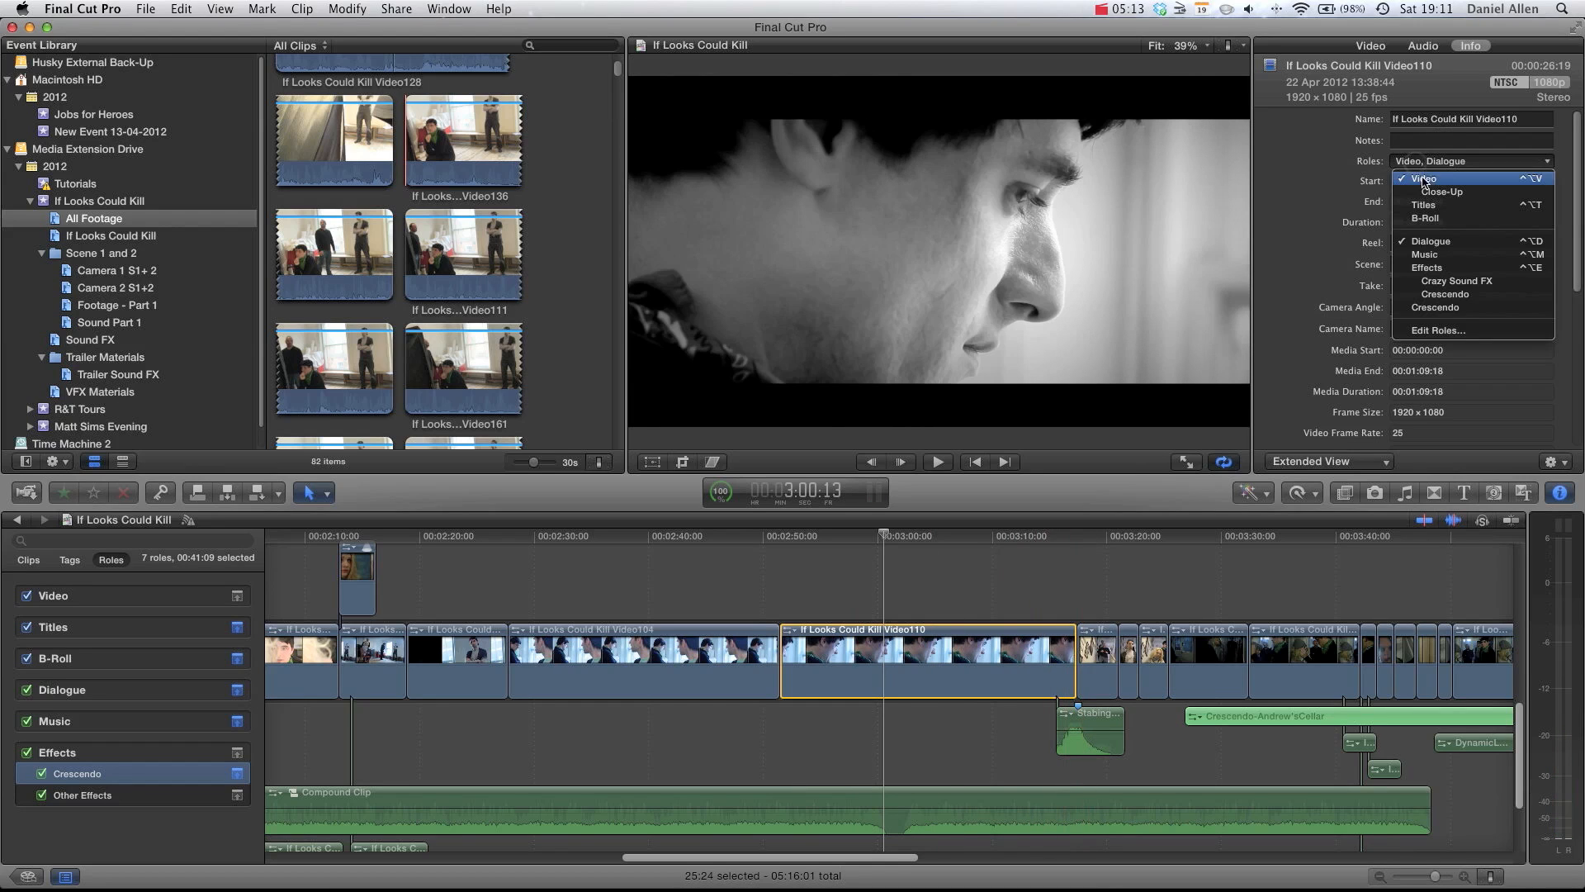
left_click(856, 581)
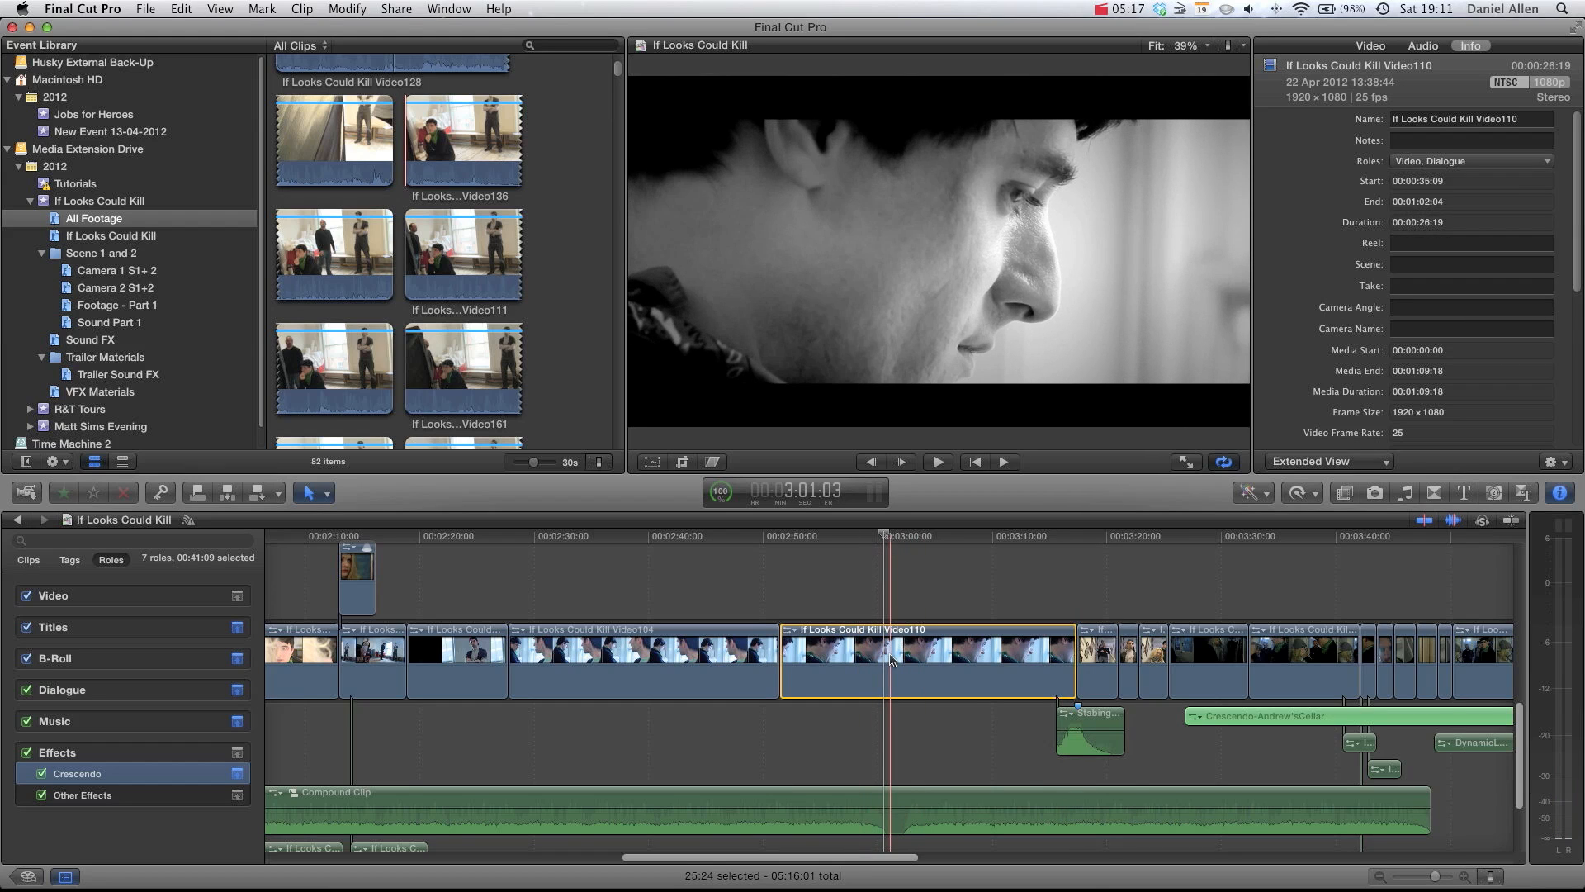
left_click(1429, 166)
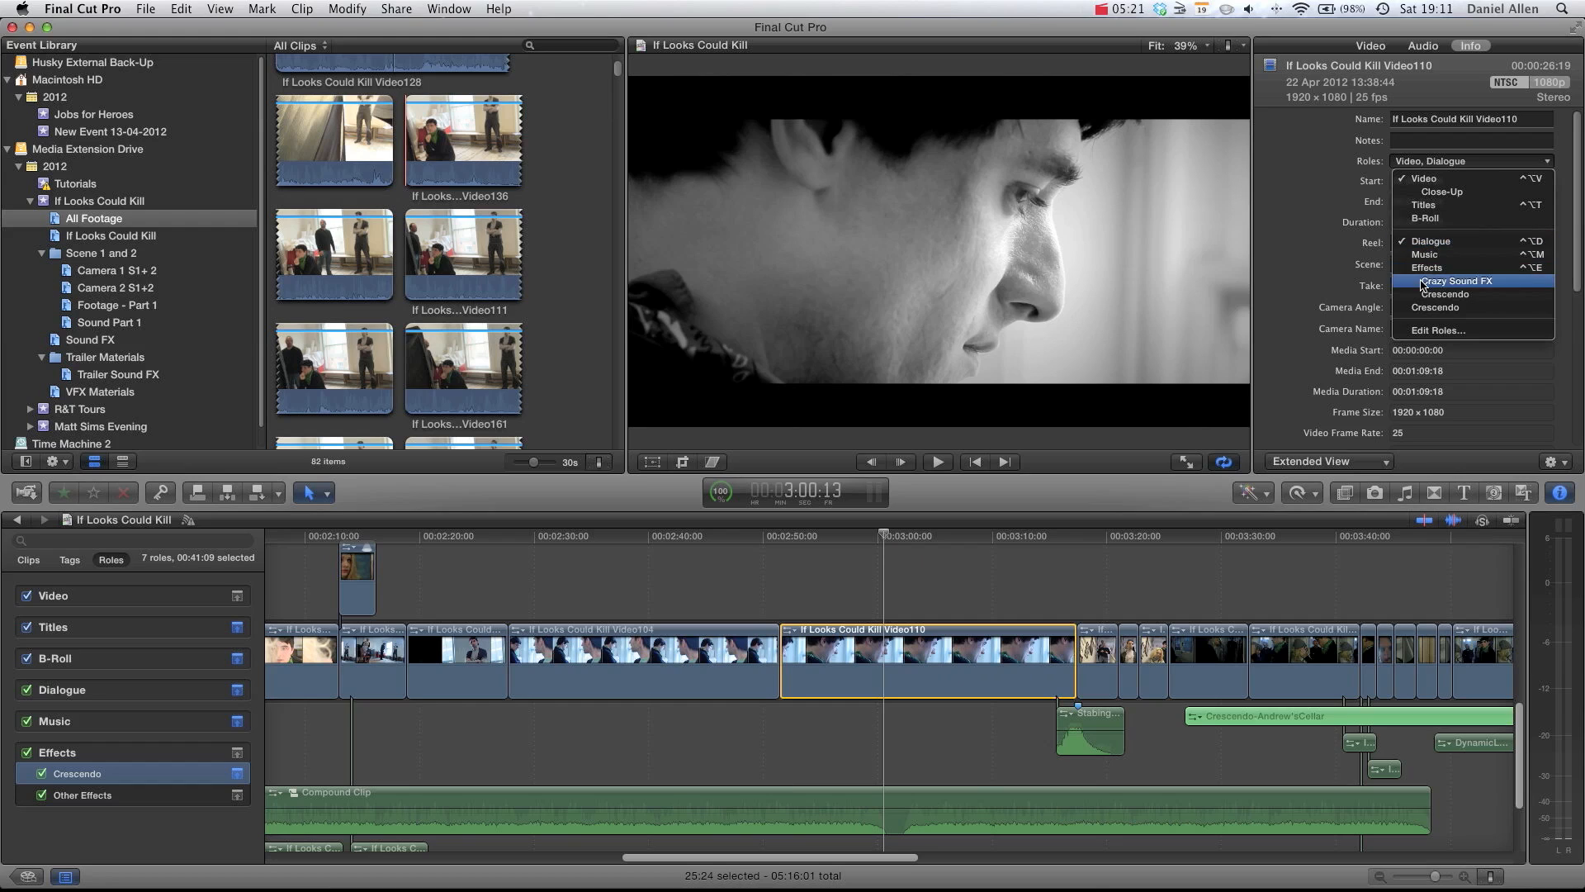
left_click(1433, 193)
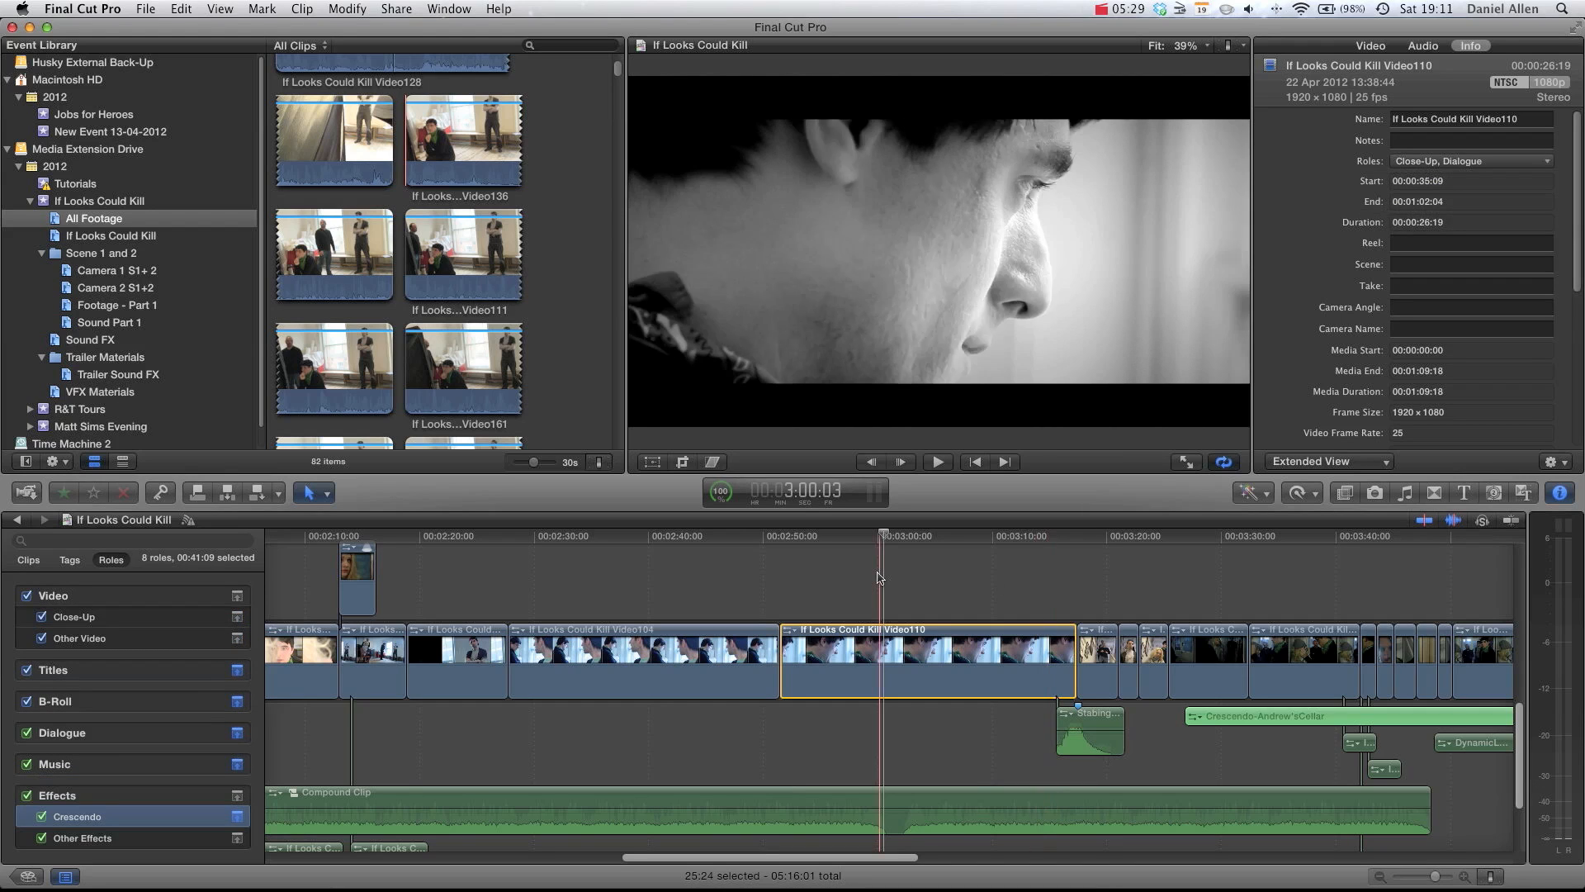
- Try breaking apart the items of the Video110 clip to check the roles of its separate video and audio parts
right_click(875, 673)
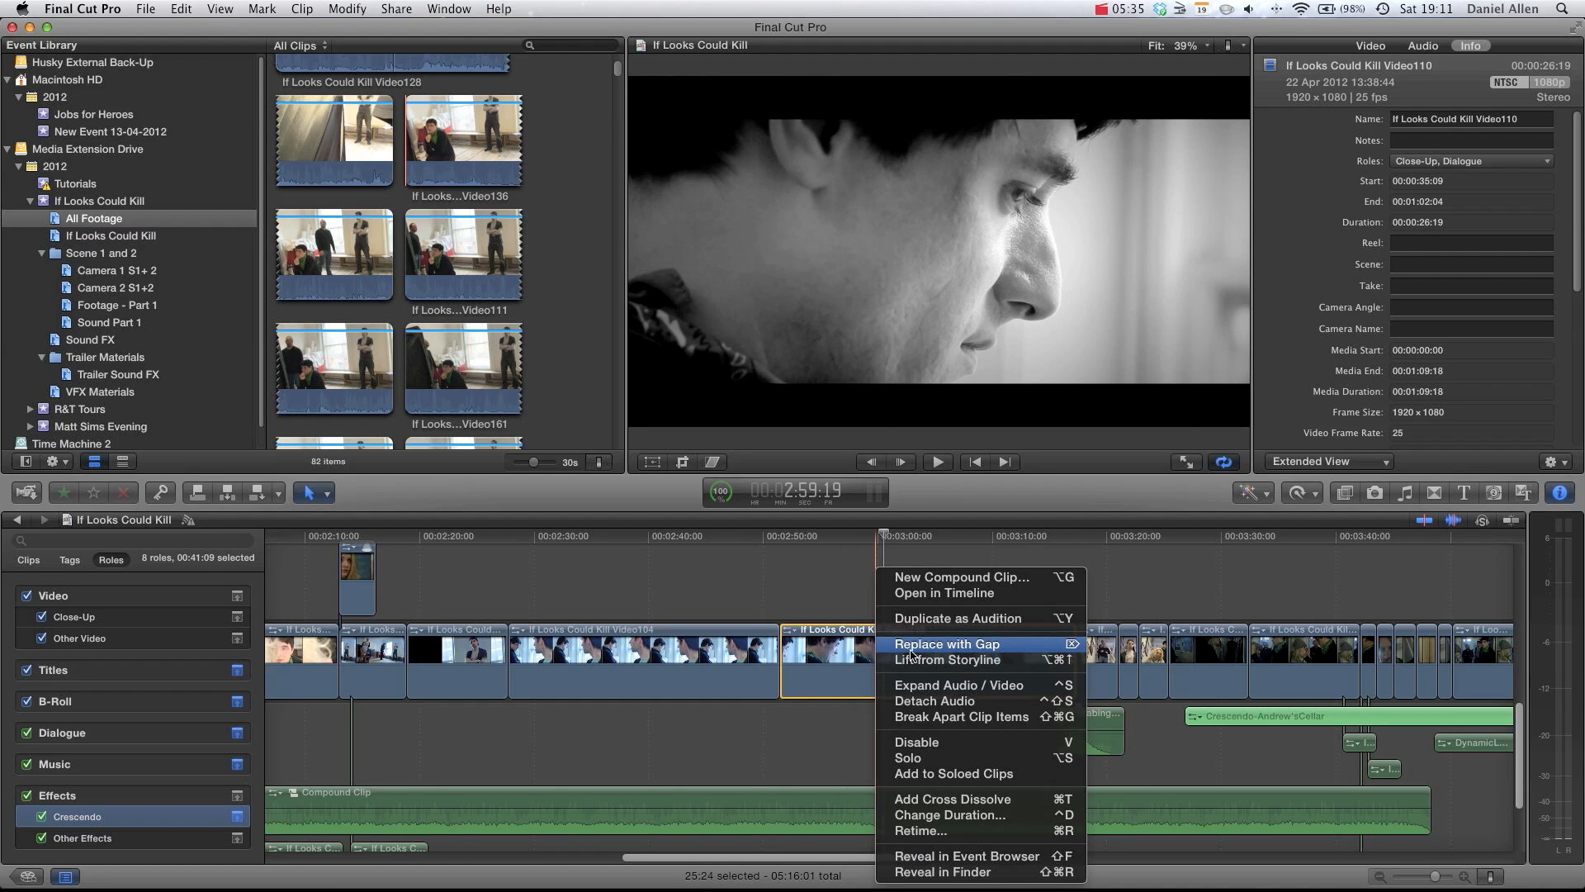
left_click(917, 717)
left_click(908, 642)
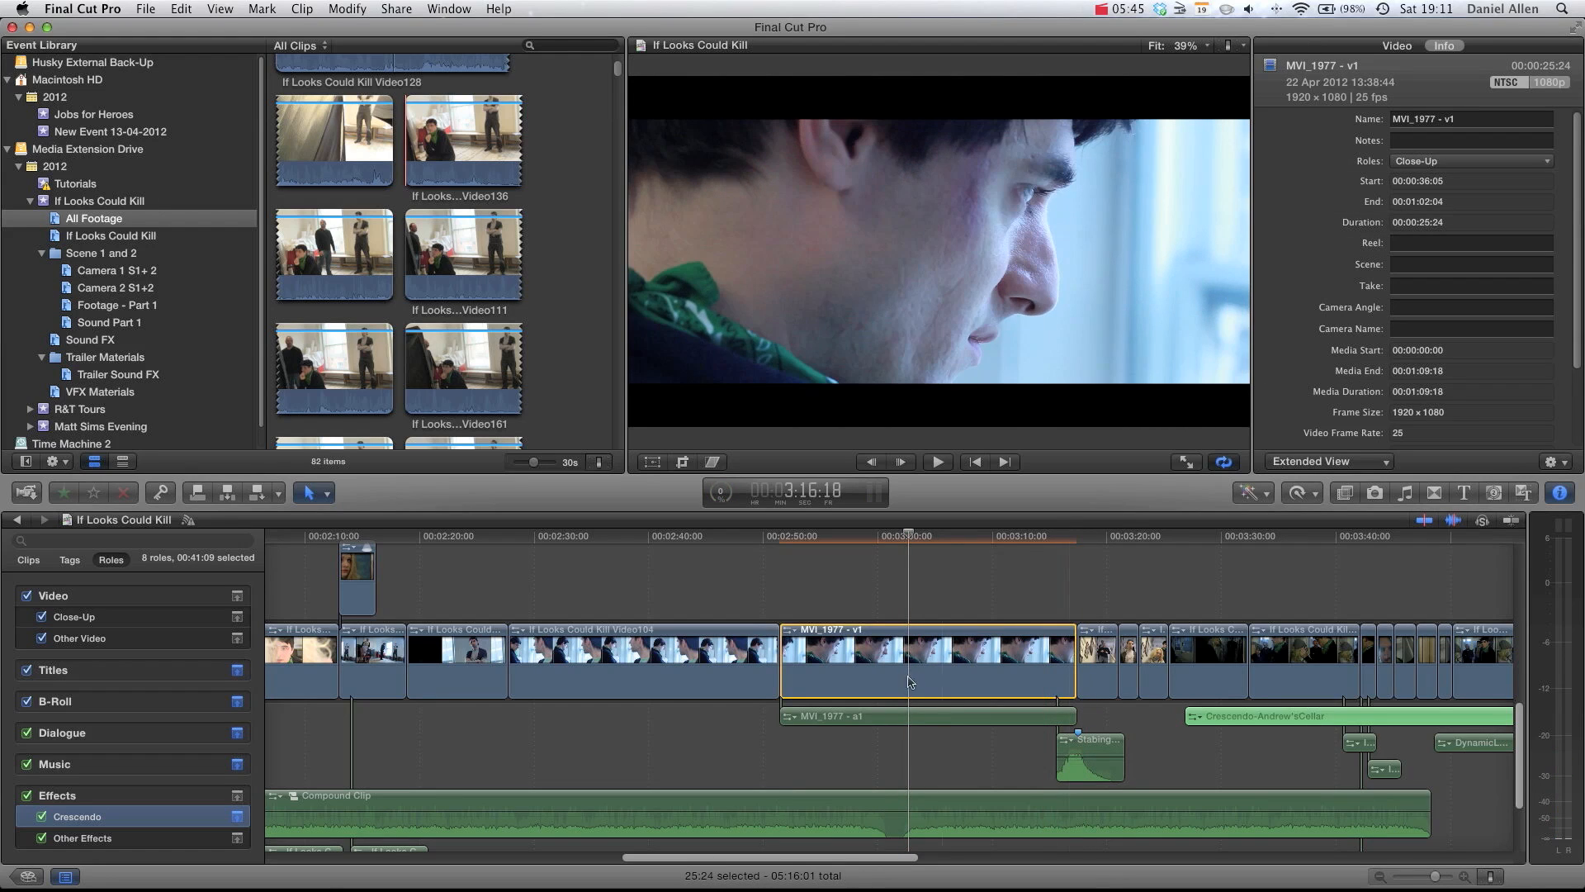
left_click(886, 715)
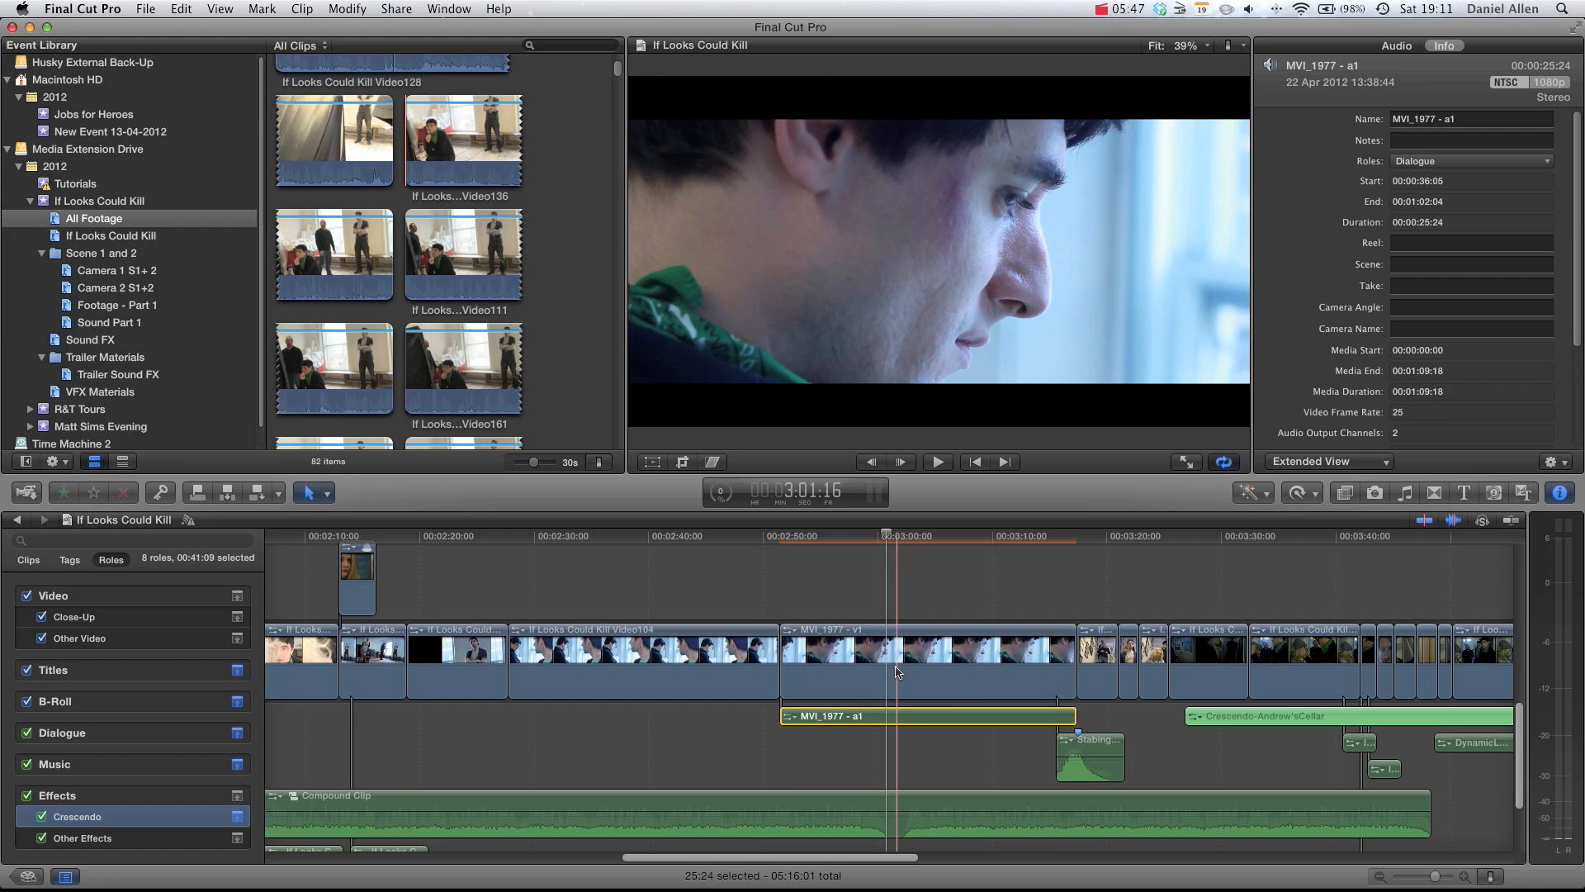
key("super+z")
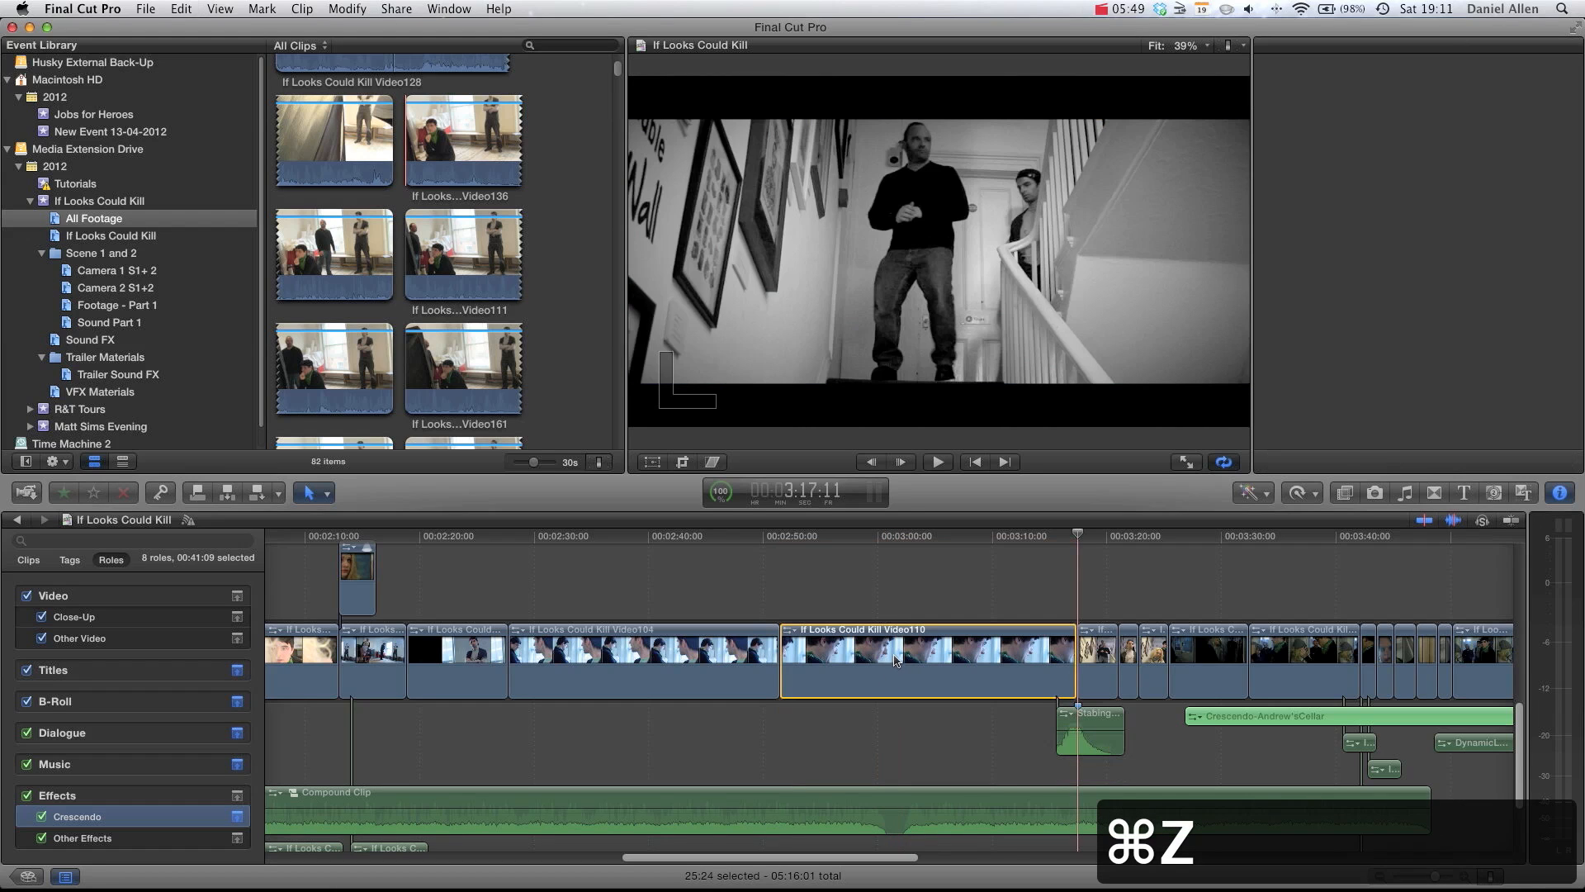
left_click(855, 635)
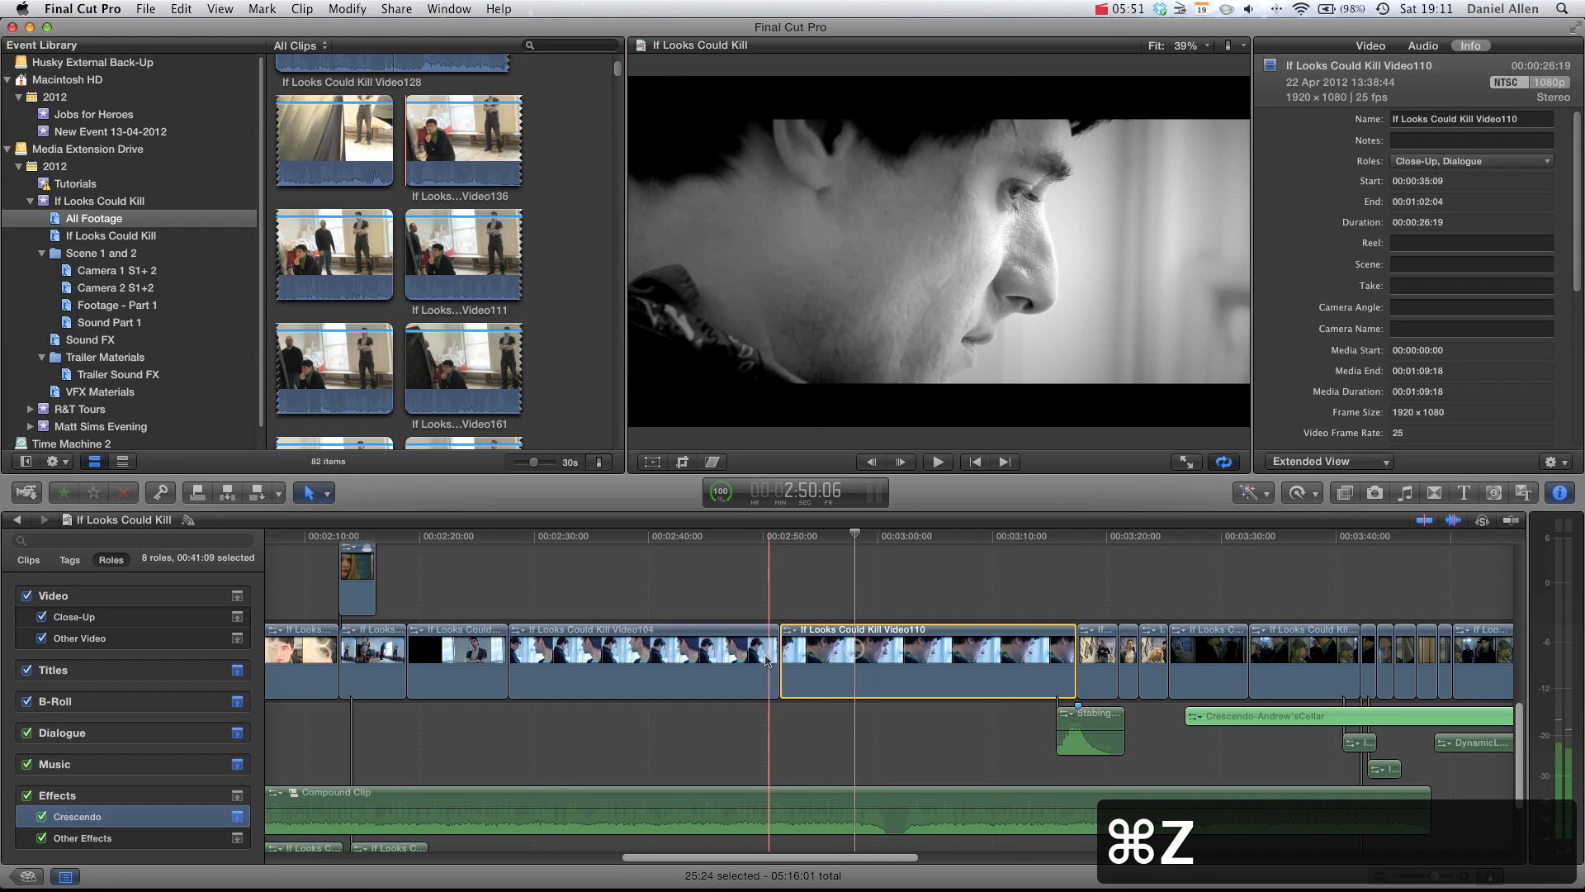
- Highlight the timeline clips of the Other Video, Close-Up, Video, Dialogue and Titles roles one after another
left_click(74, 639)
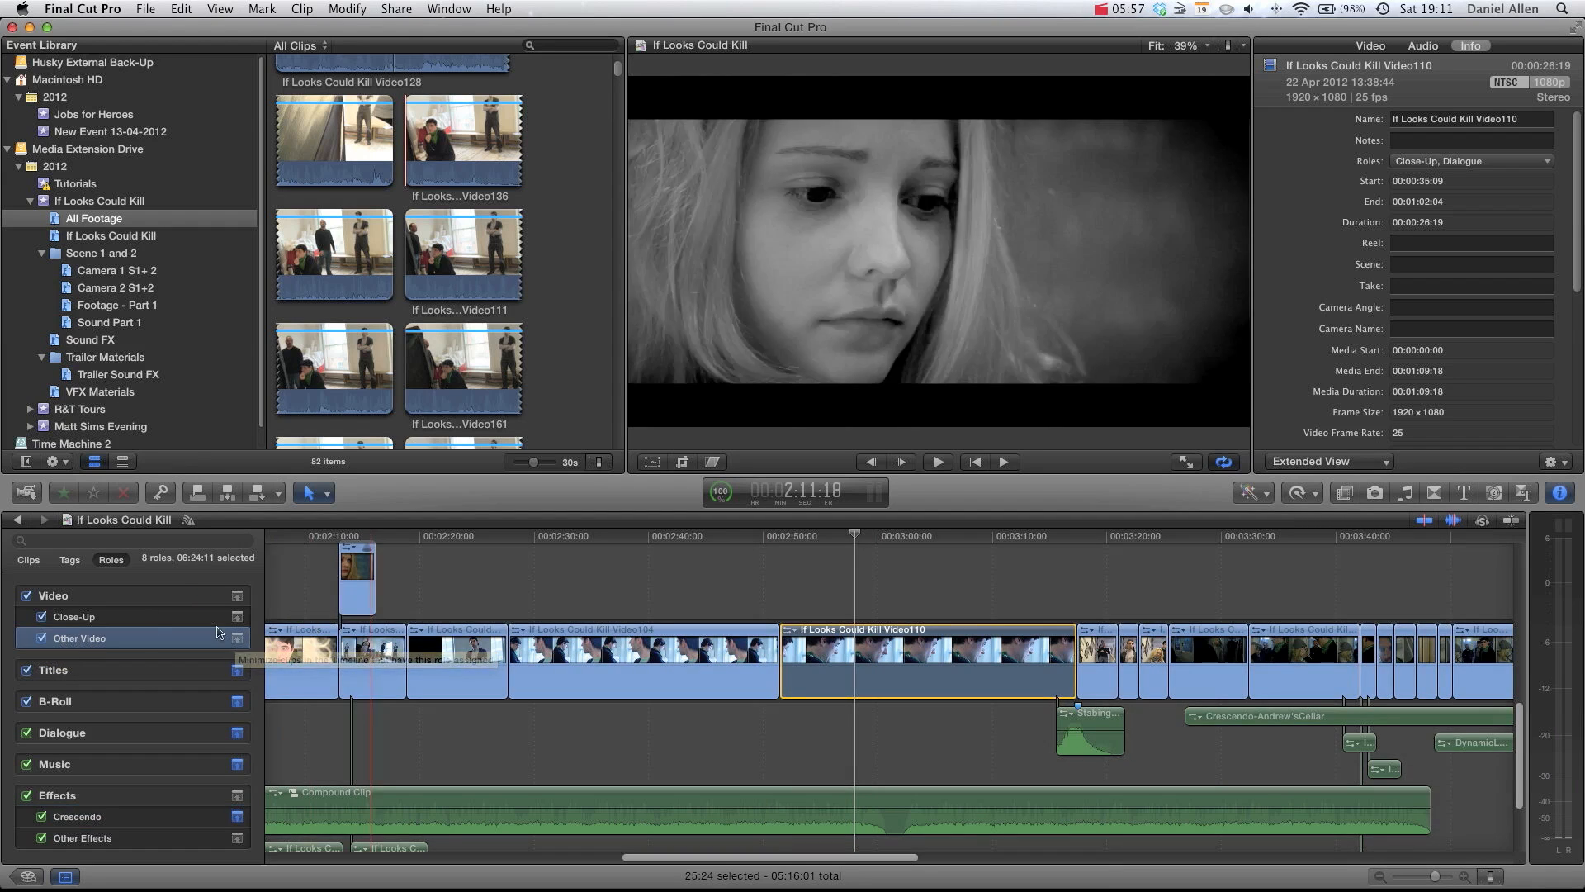
left_click(110, 617)
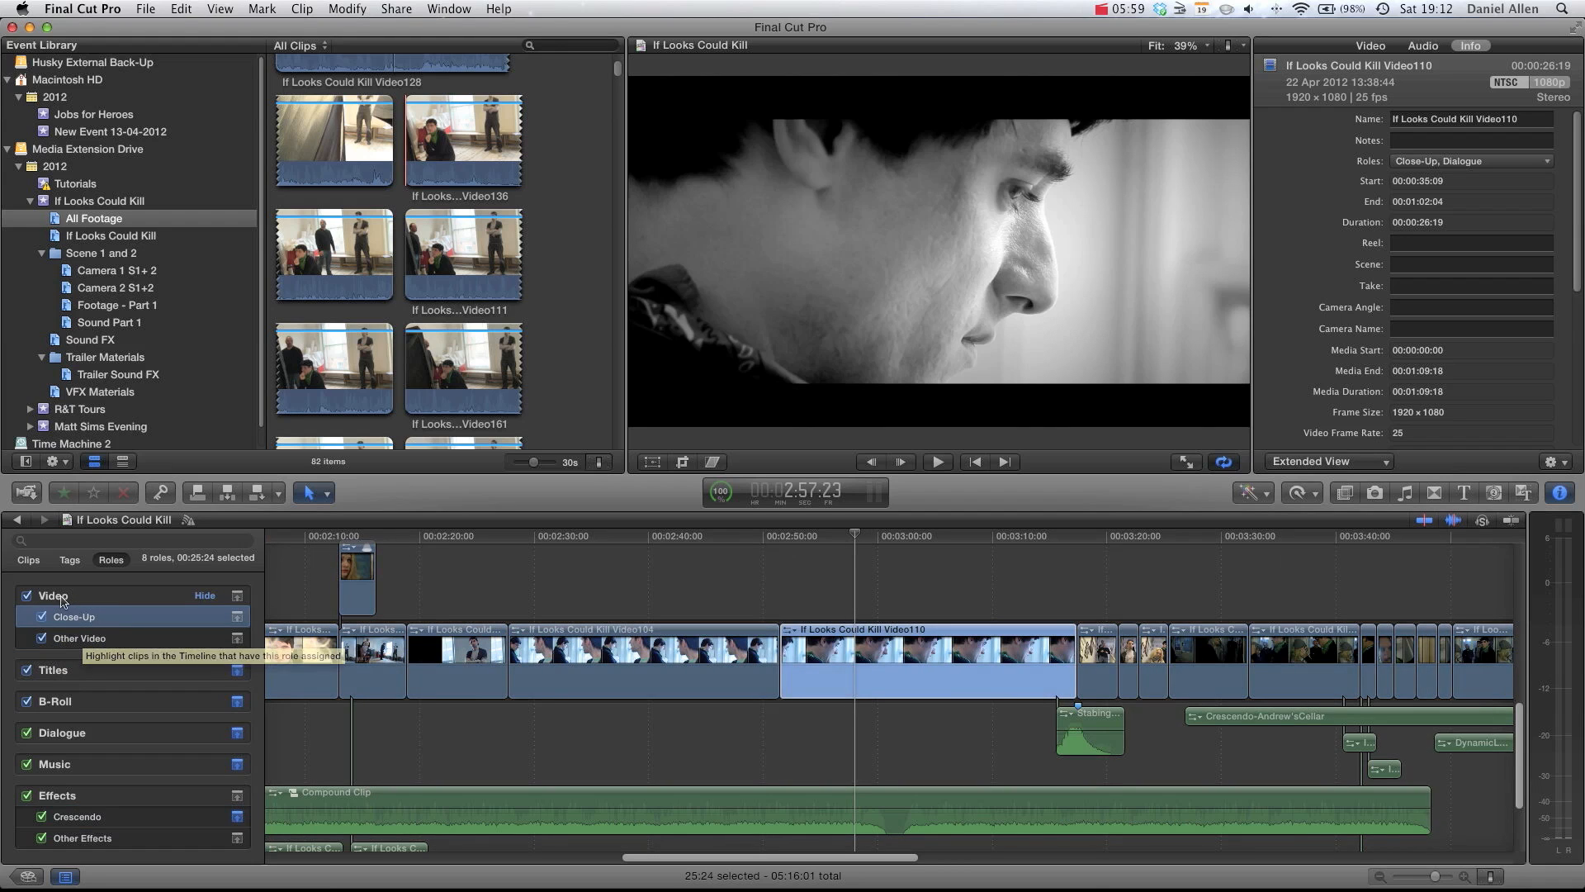
left_click(62, 596)
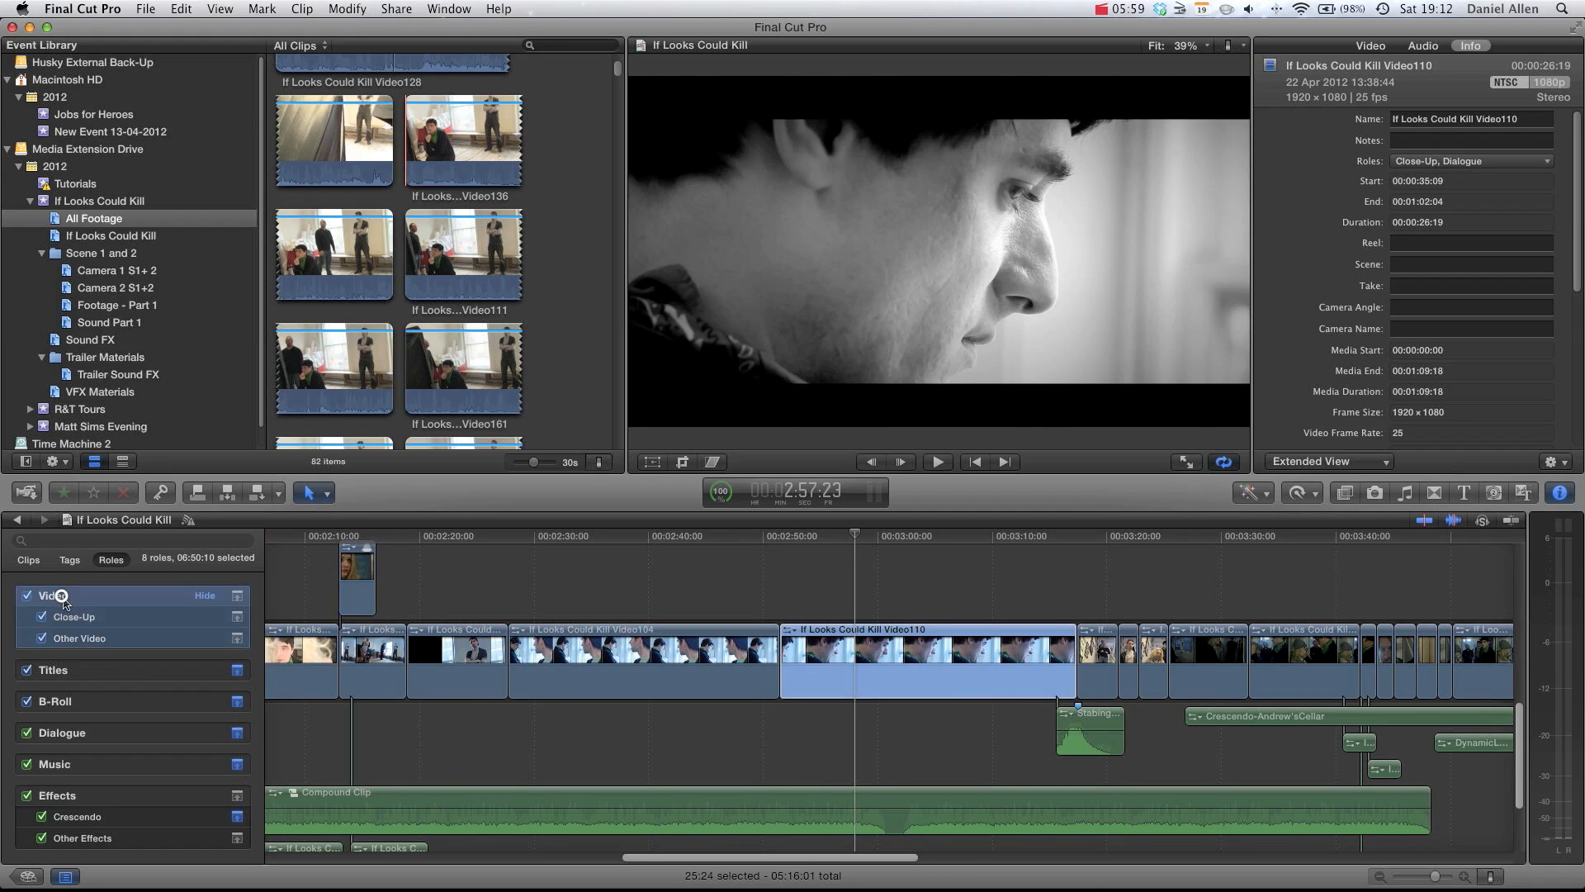
left_click(66, 734)
left_click(62, 670)
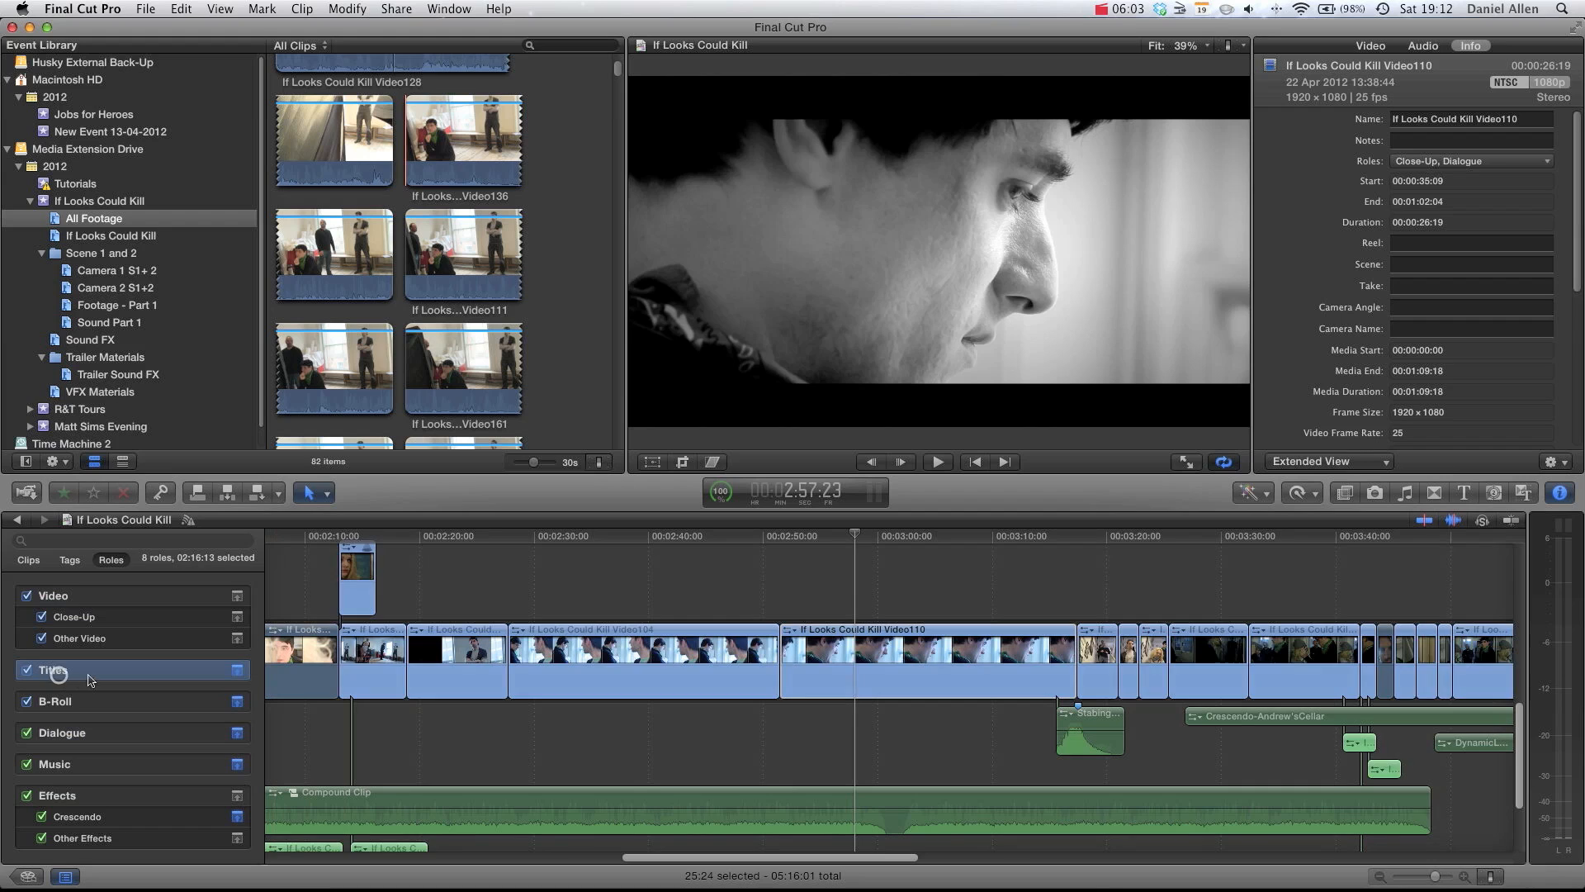
- Compare the highlighted Other Video clips with the Close-Up clip and examine the Close-Up clip's place in the whole timeline
left_click(70, 640)
left_click(73, 618)
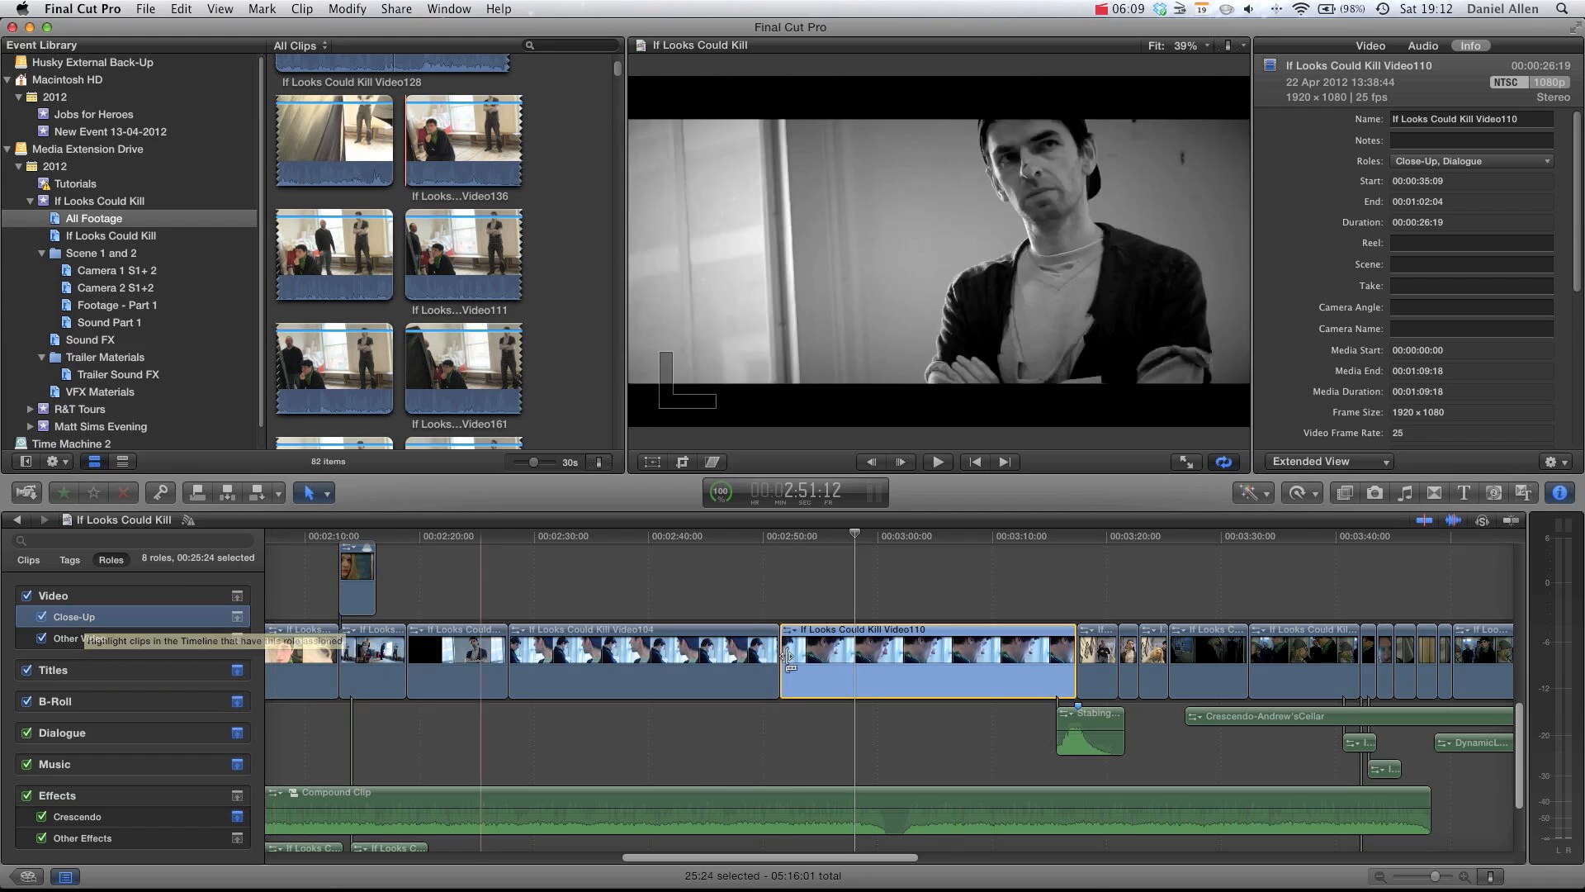
key("super+minus")
key("super+minus")
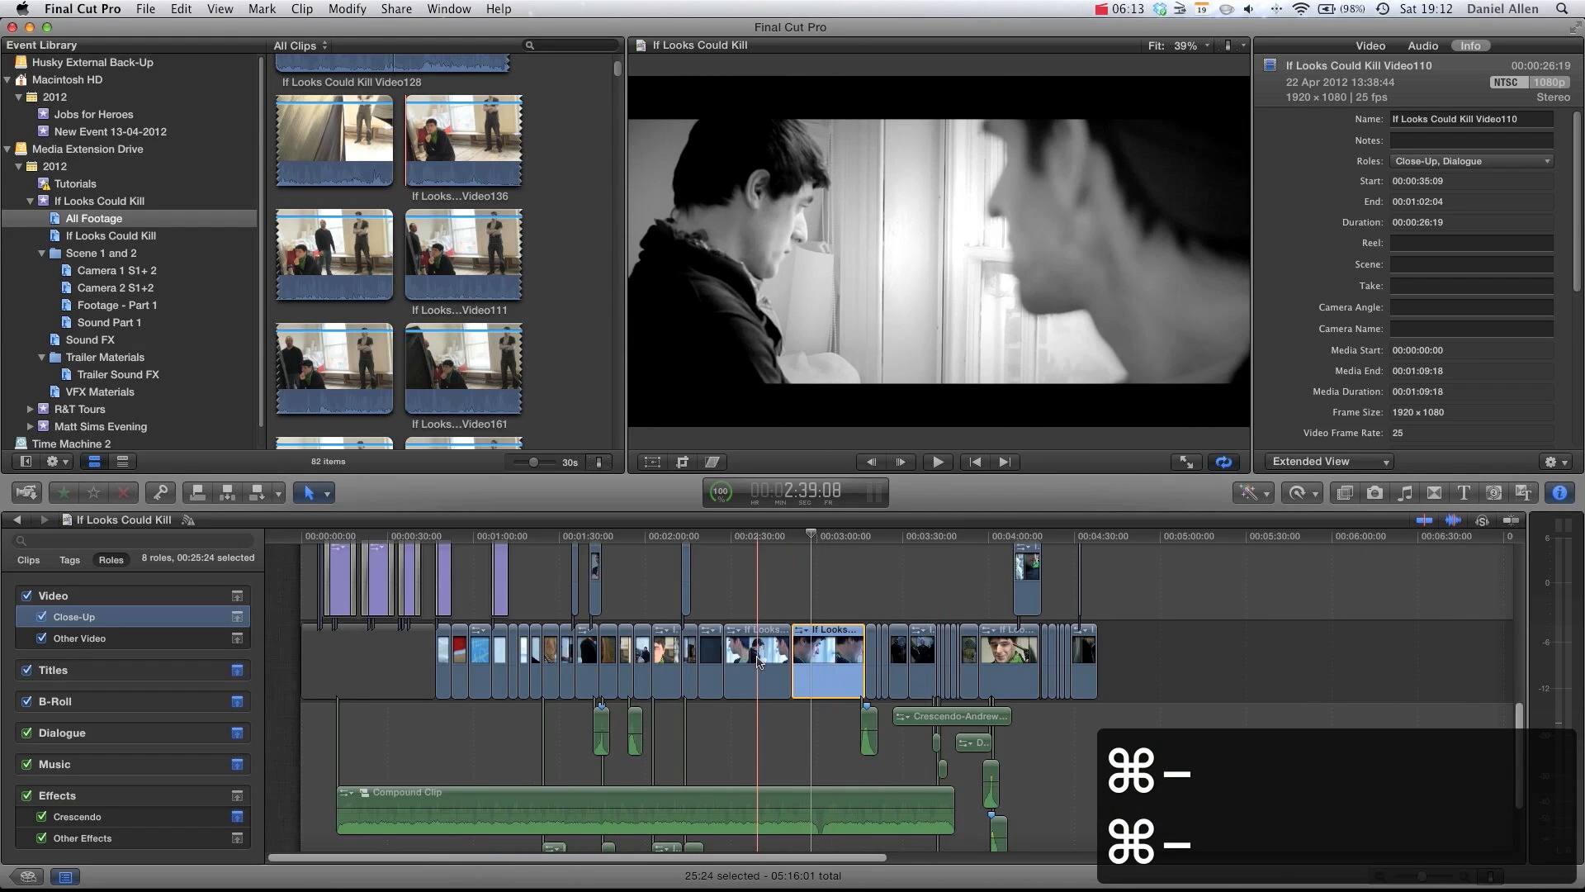
key("super+equal")
key("super+equal")
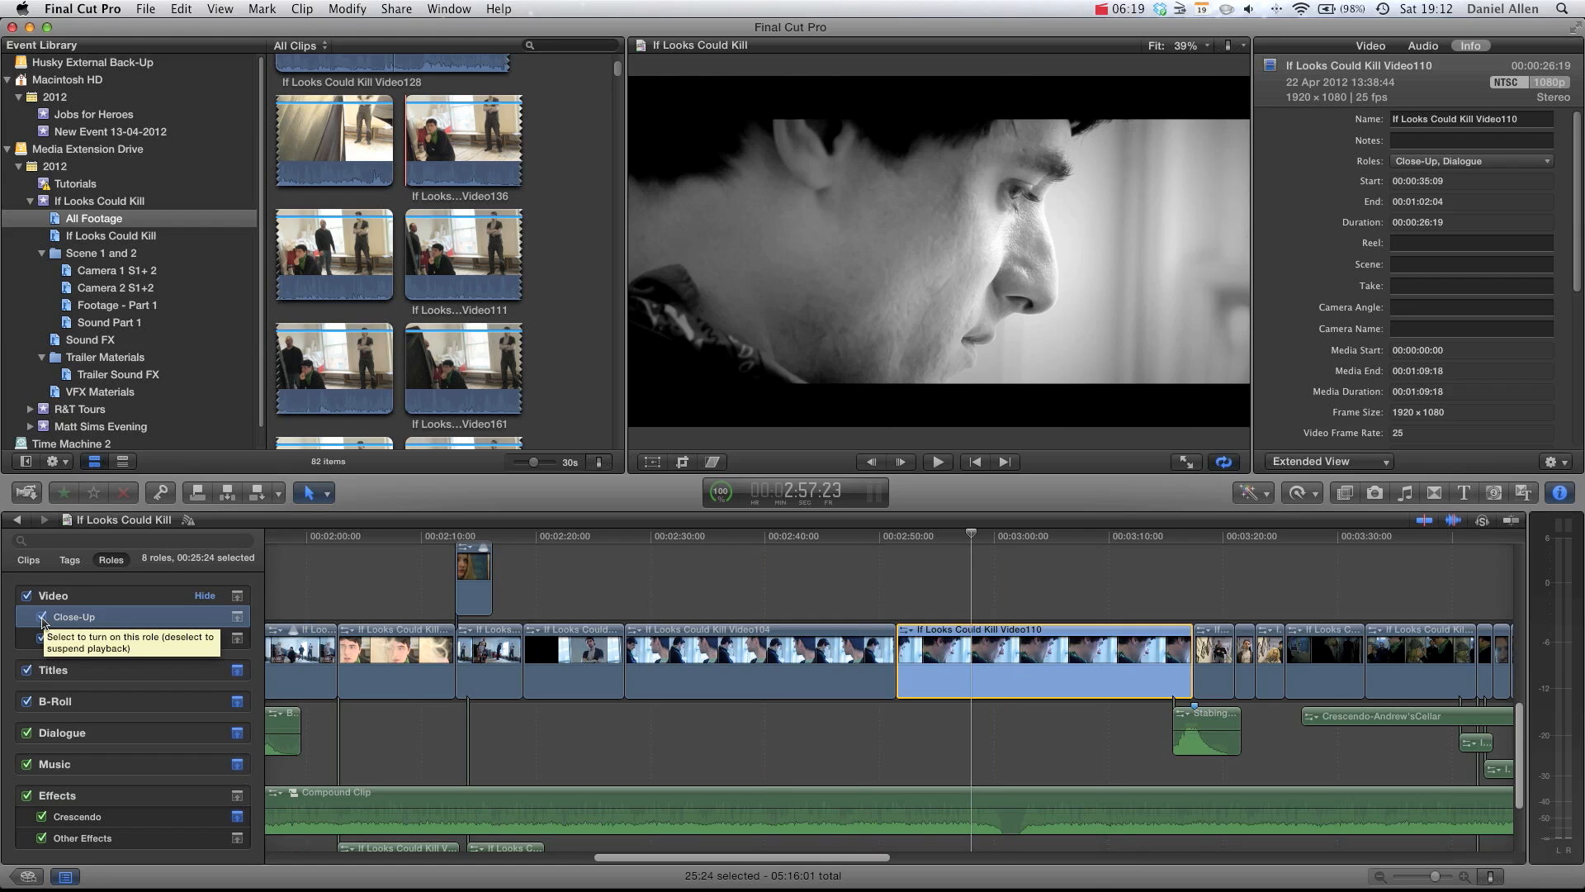
- Turn off the Close-Up subrole, play part of the Video110 clip without it, and turn the subrole back on
left_click(43, 618)
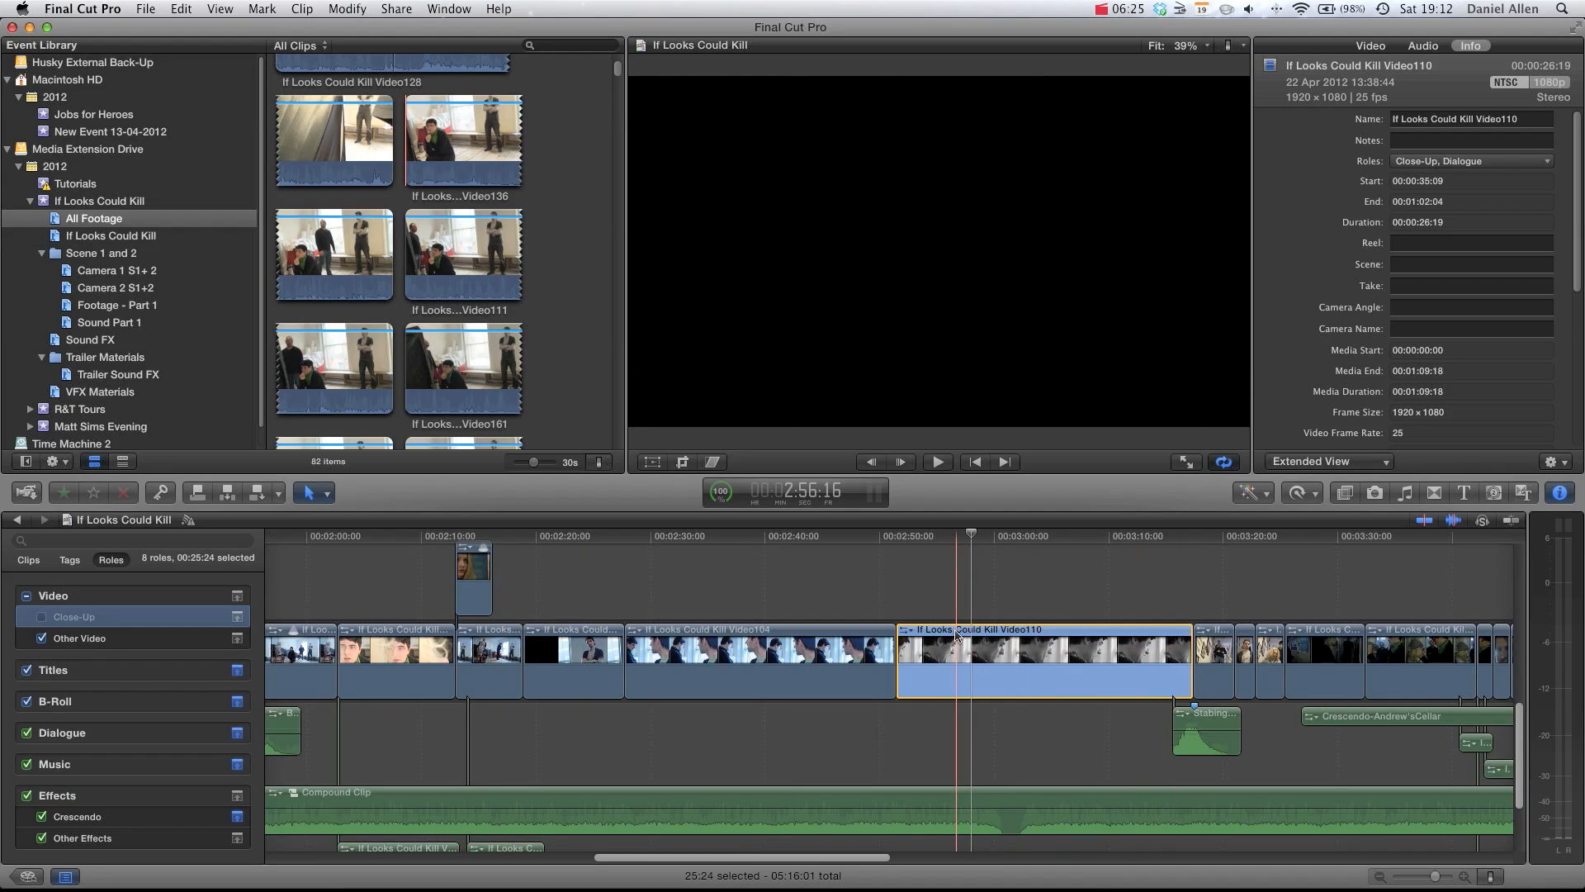
key("space")
key("space")
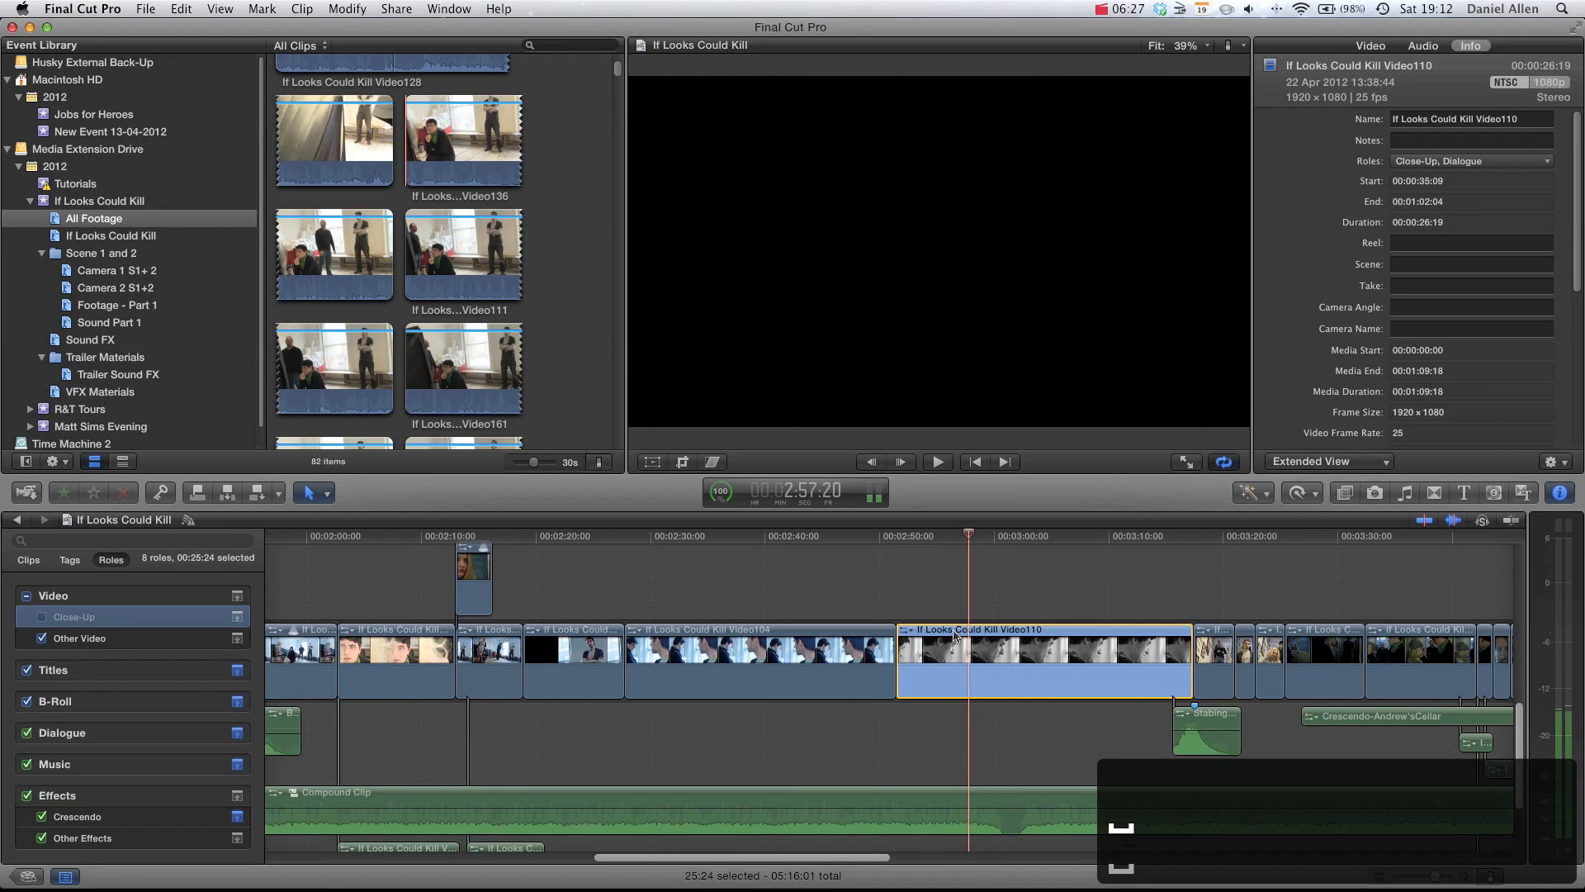
left_click(41, 617)
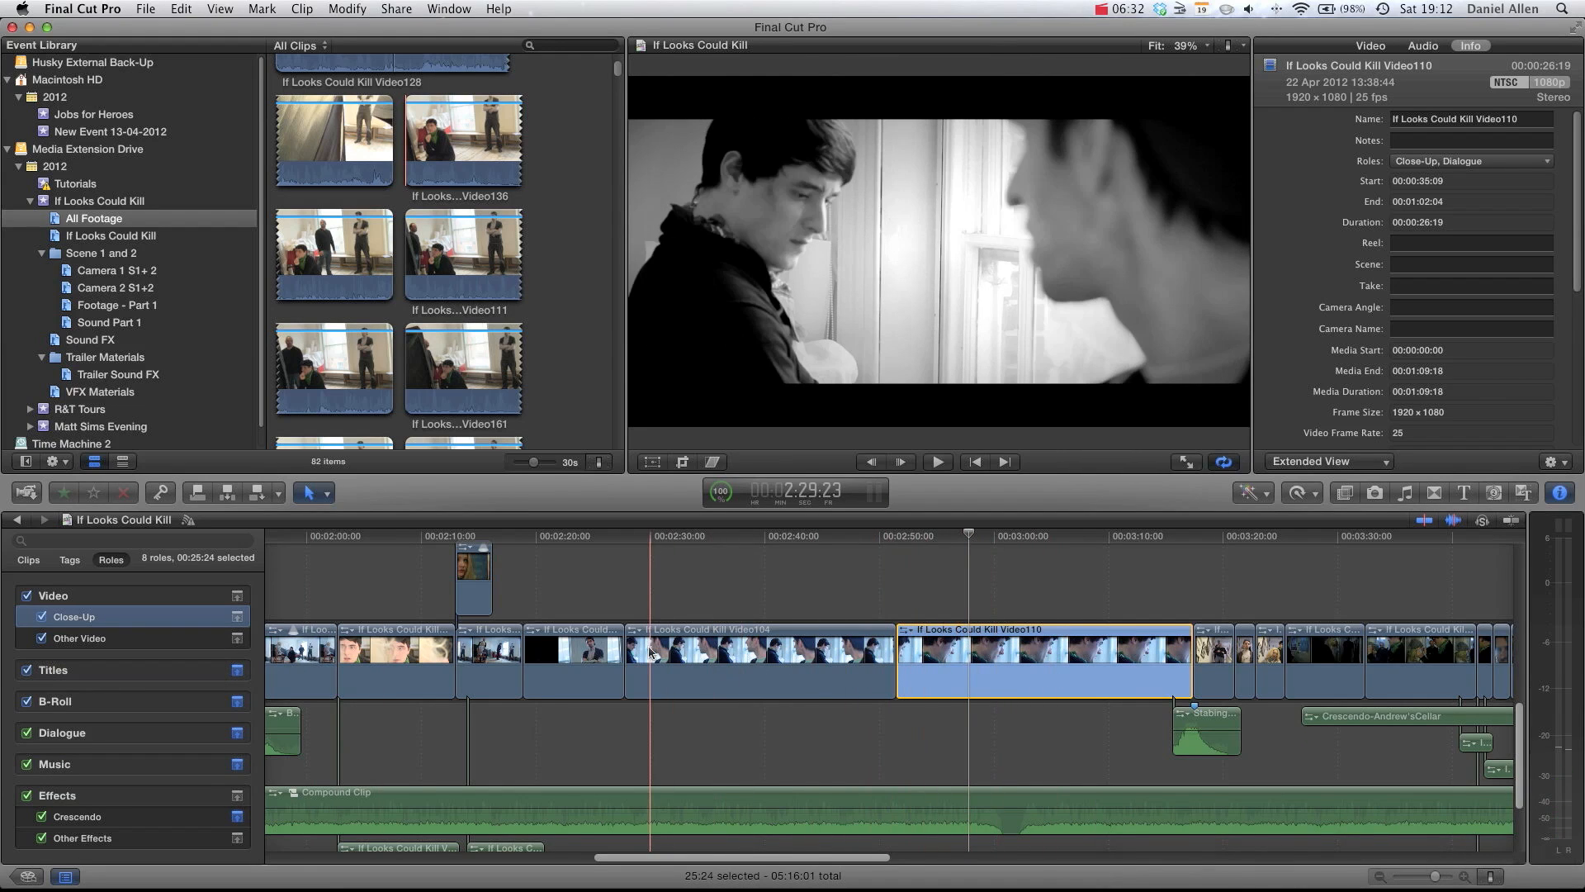
- Turn off the Crescendo subrole, play the Crescendo-Andrew'sCellar section without it, and turn the subrole back on
scroll(652, 661, "down", 5)
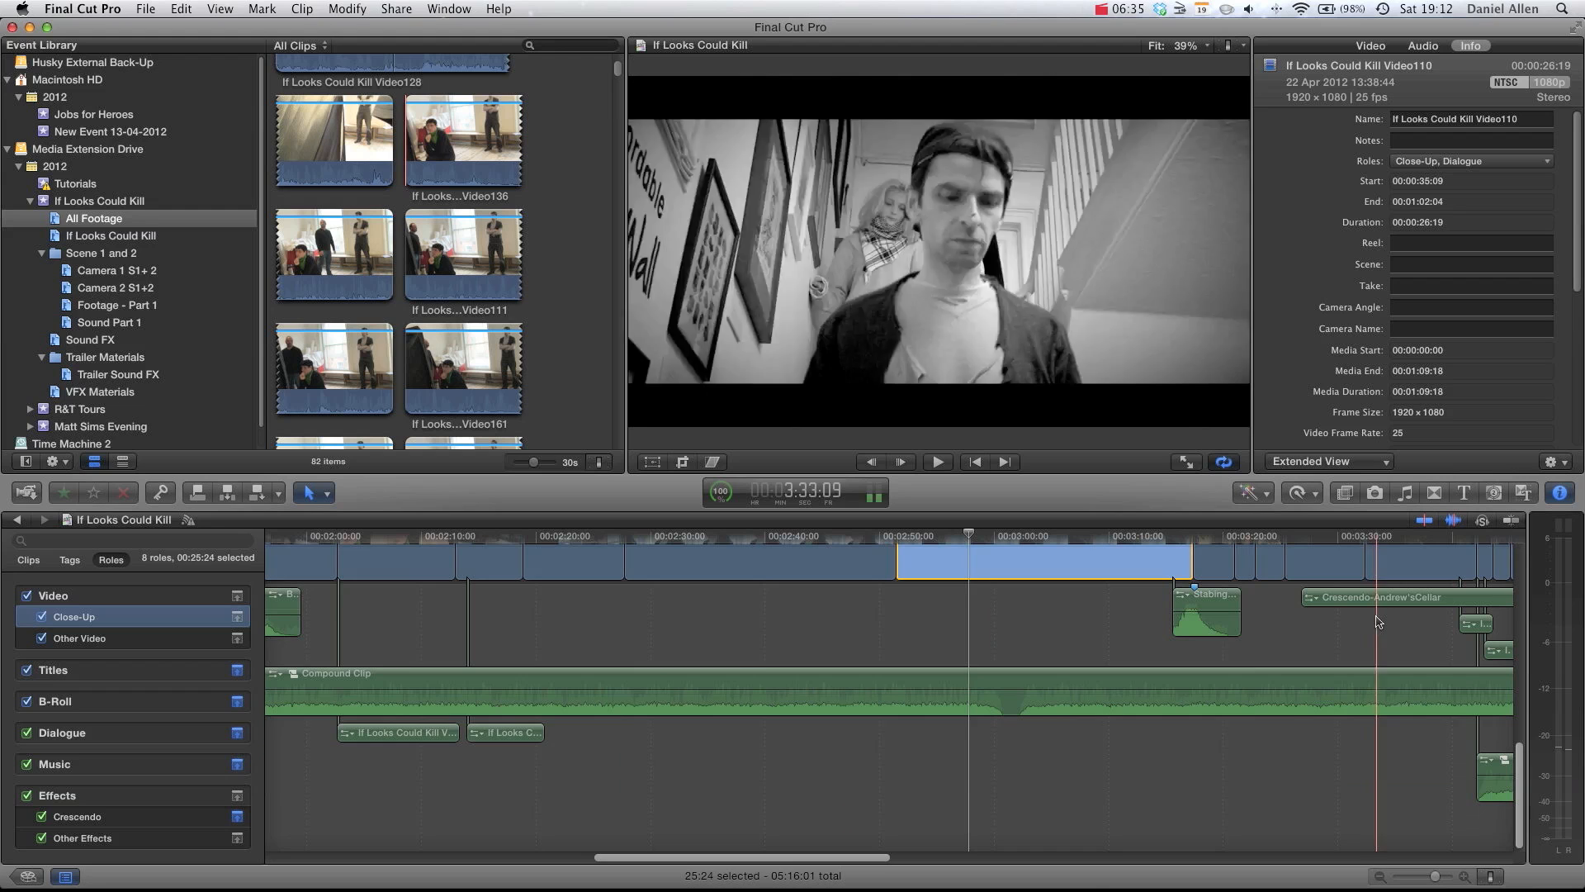
scroll(991, 661, "right", 5)
left_click(1210, 602)
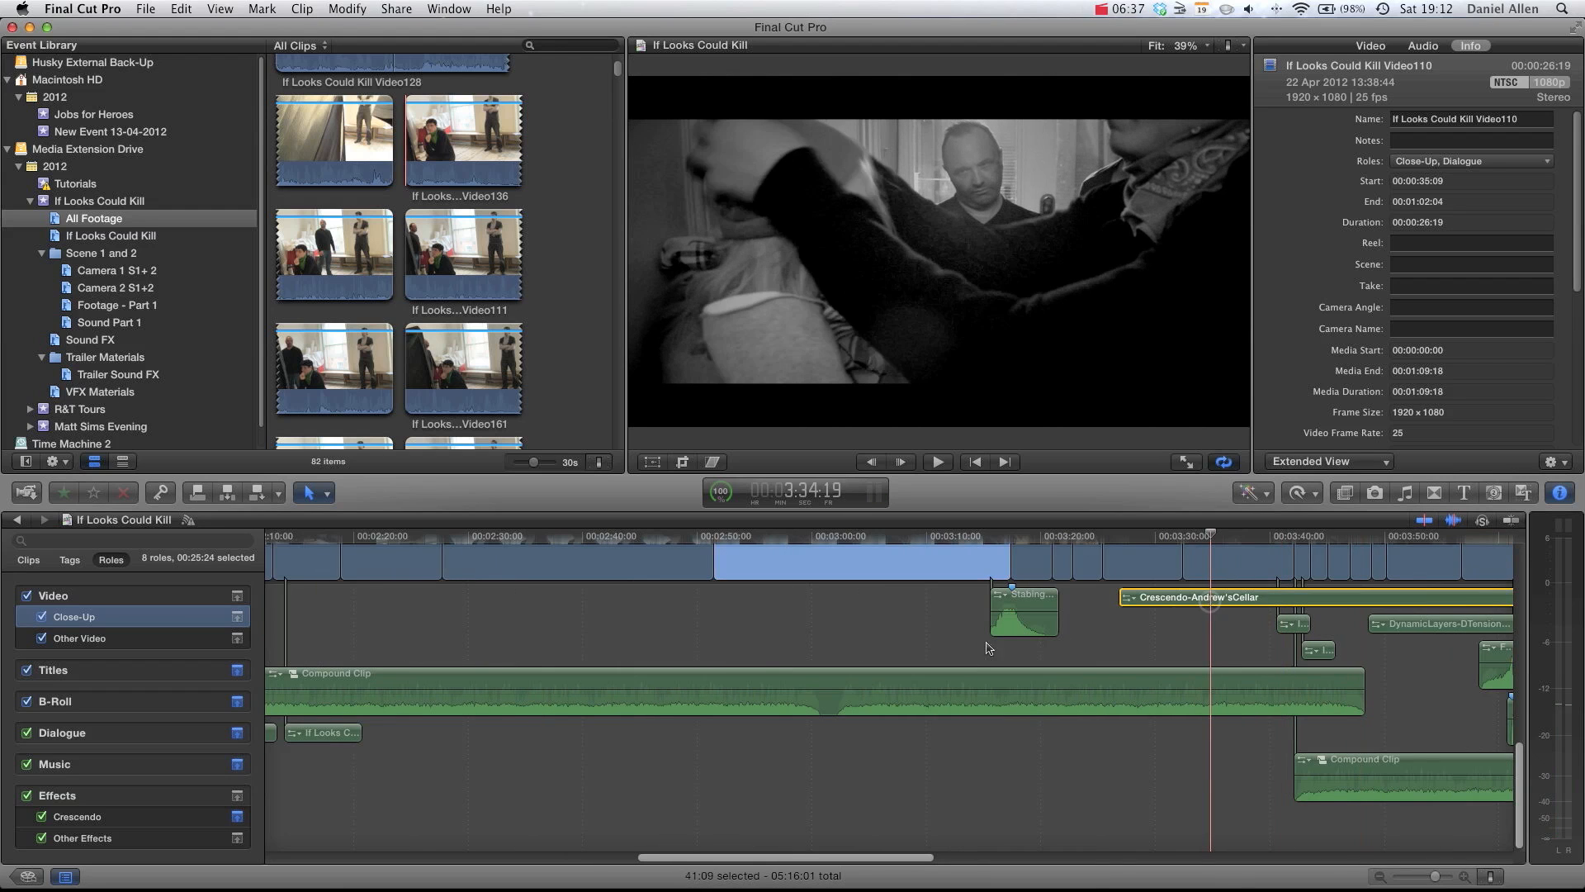
left_click(83, 817)
left_click(237, 817)
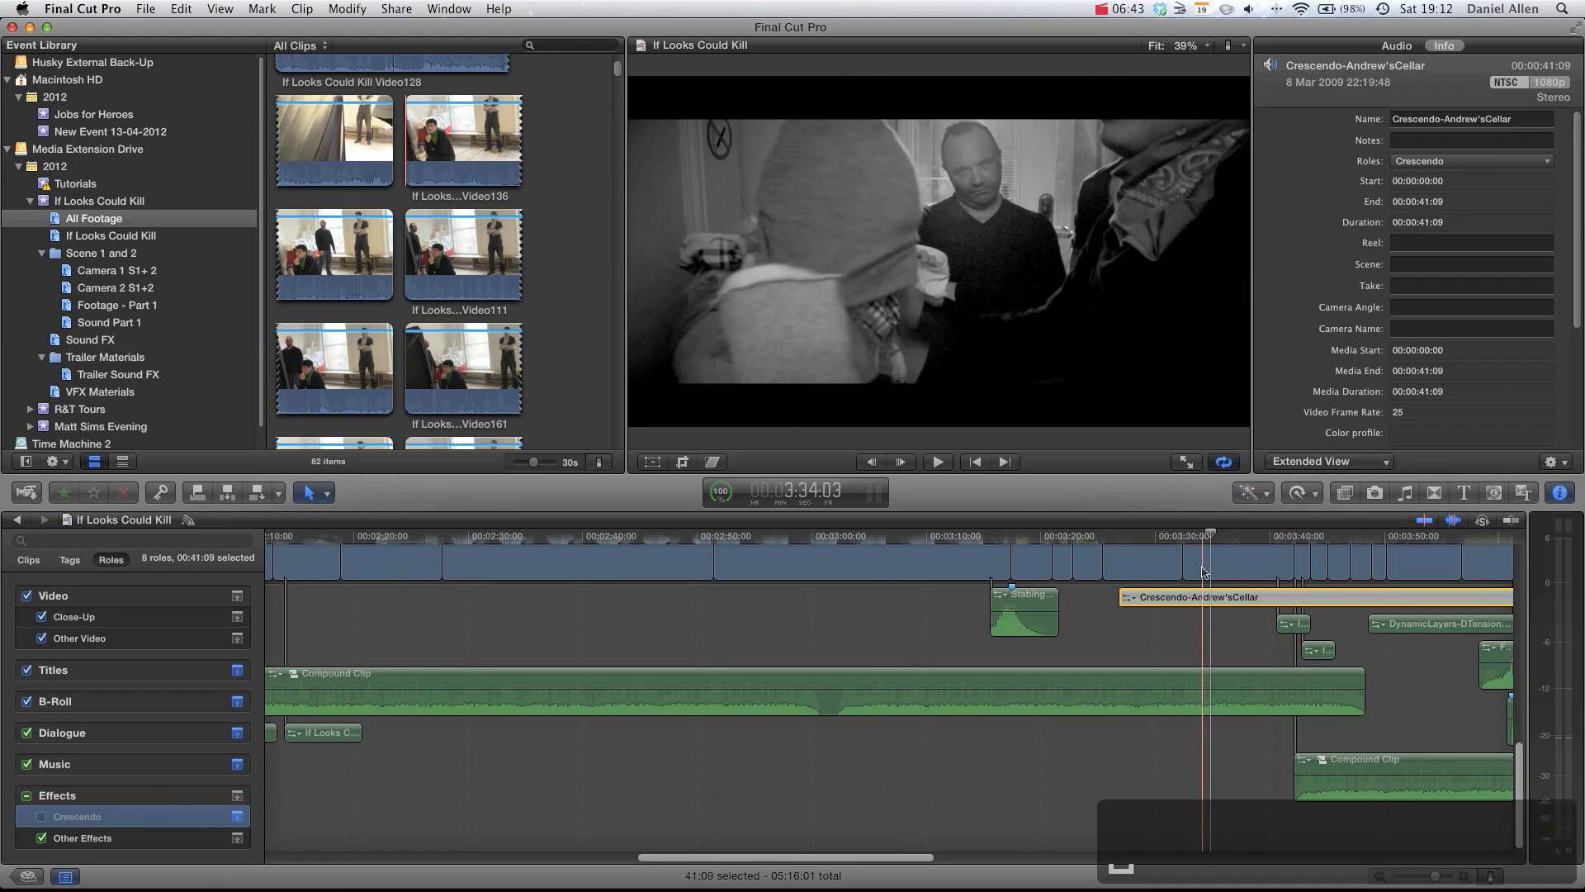
key("space")
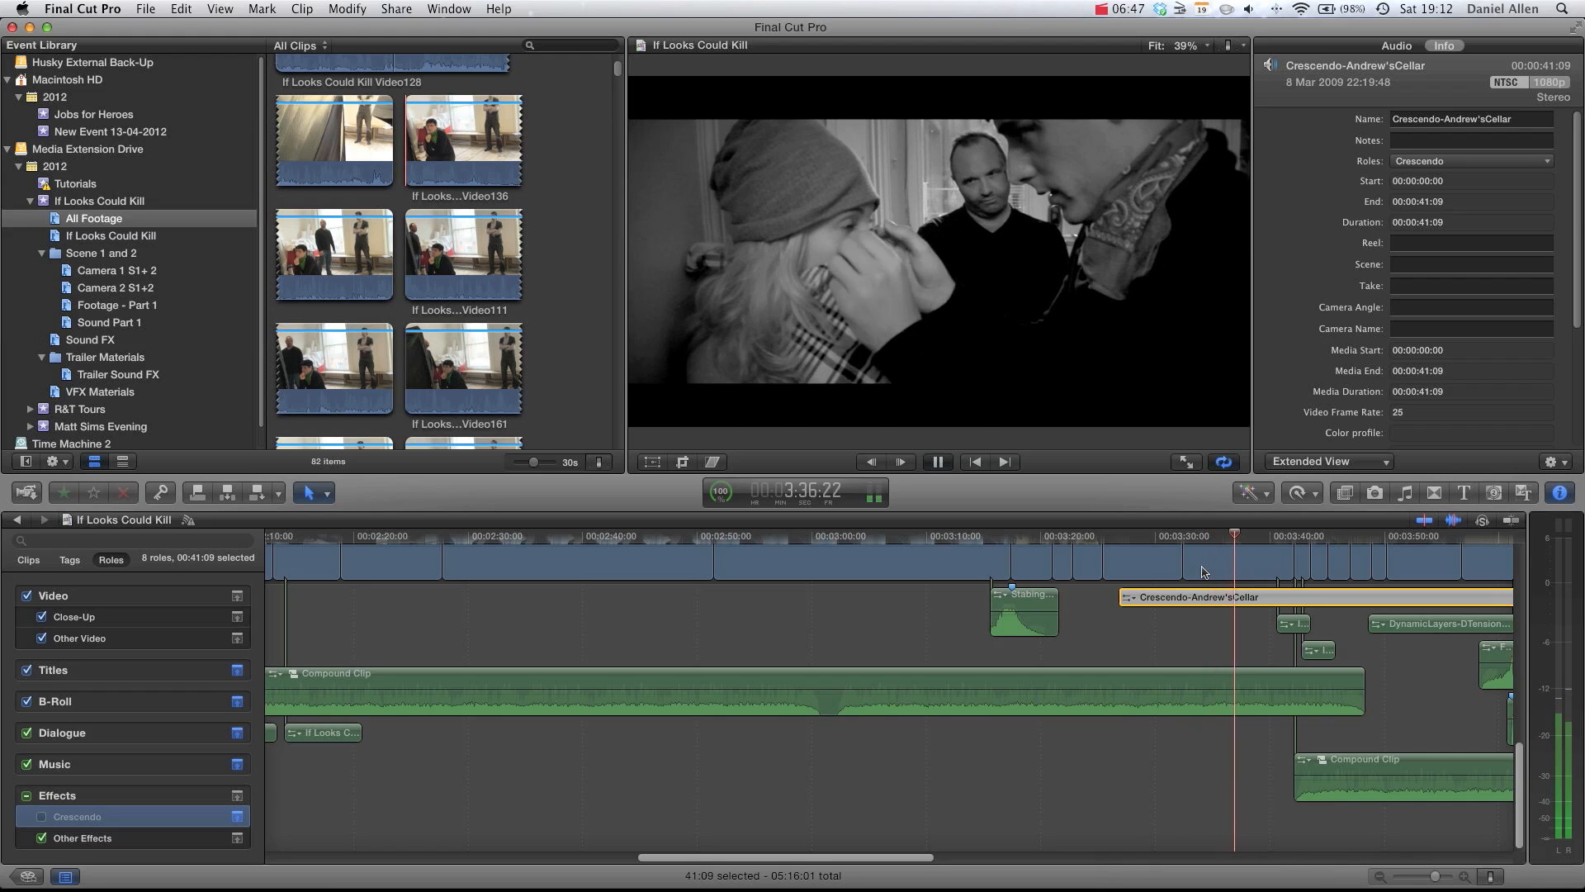
key("space")
left_click(41, 816)
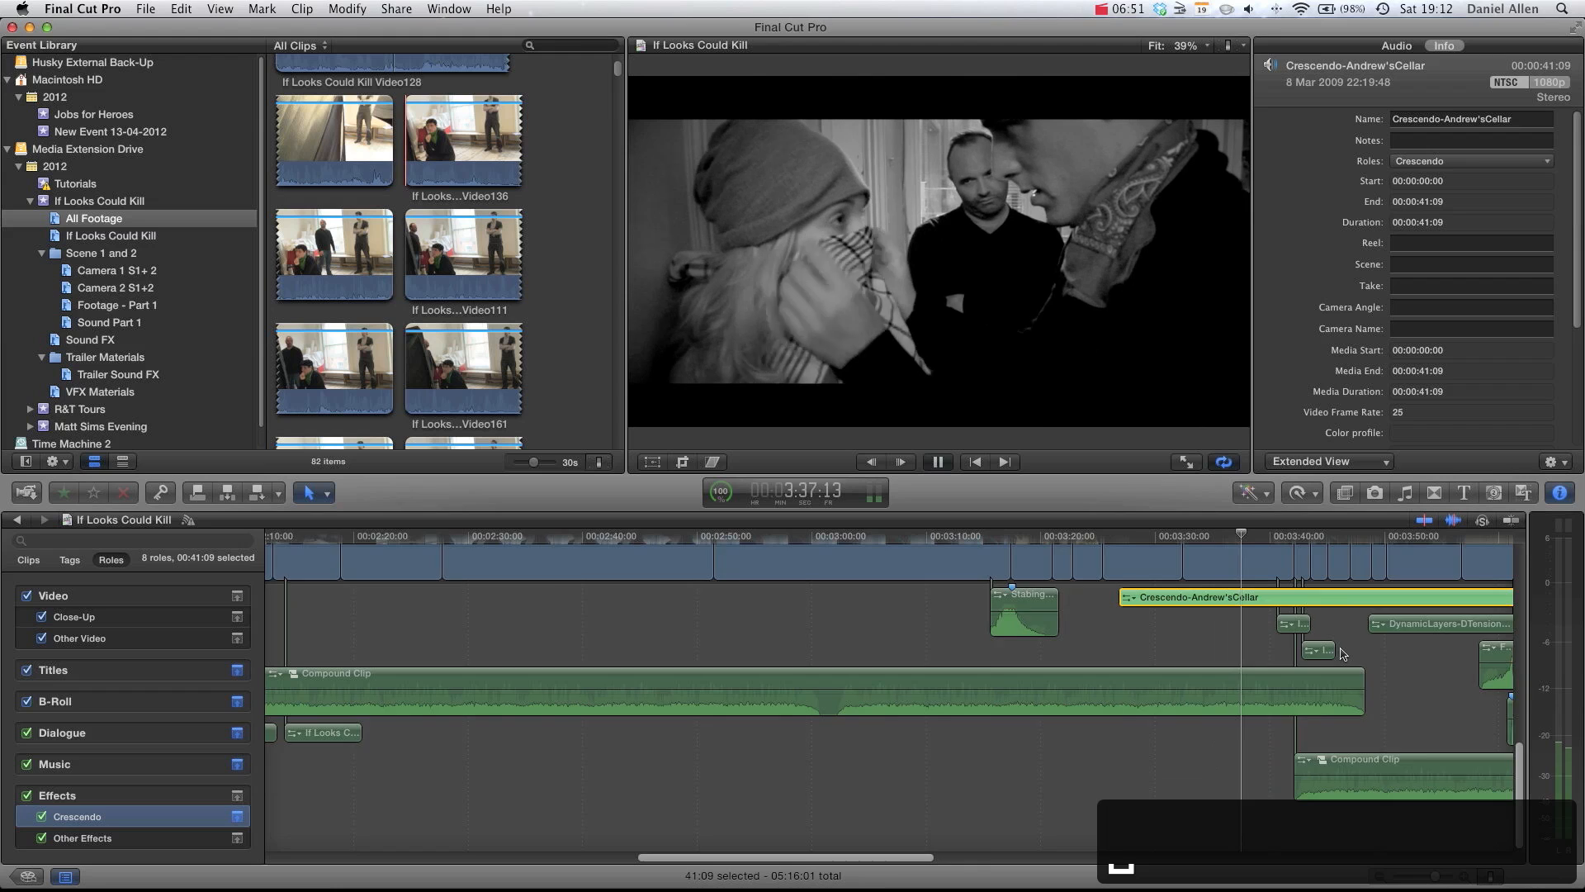
- Play the timeline from about 3:59, near the end of the Crescendo-Andrew'sCellar clip, with the Crescendo subrole on
scroll(1346, 654, "right", 10)
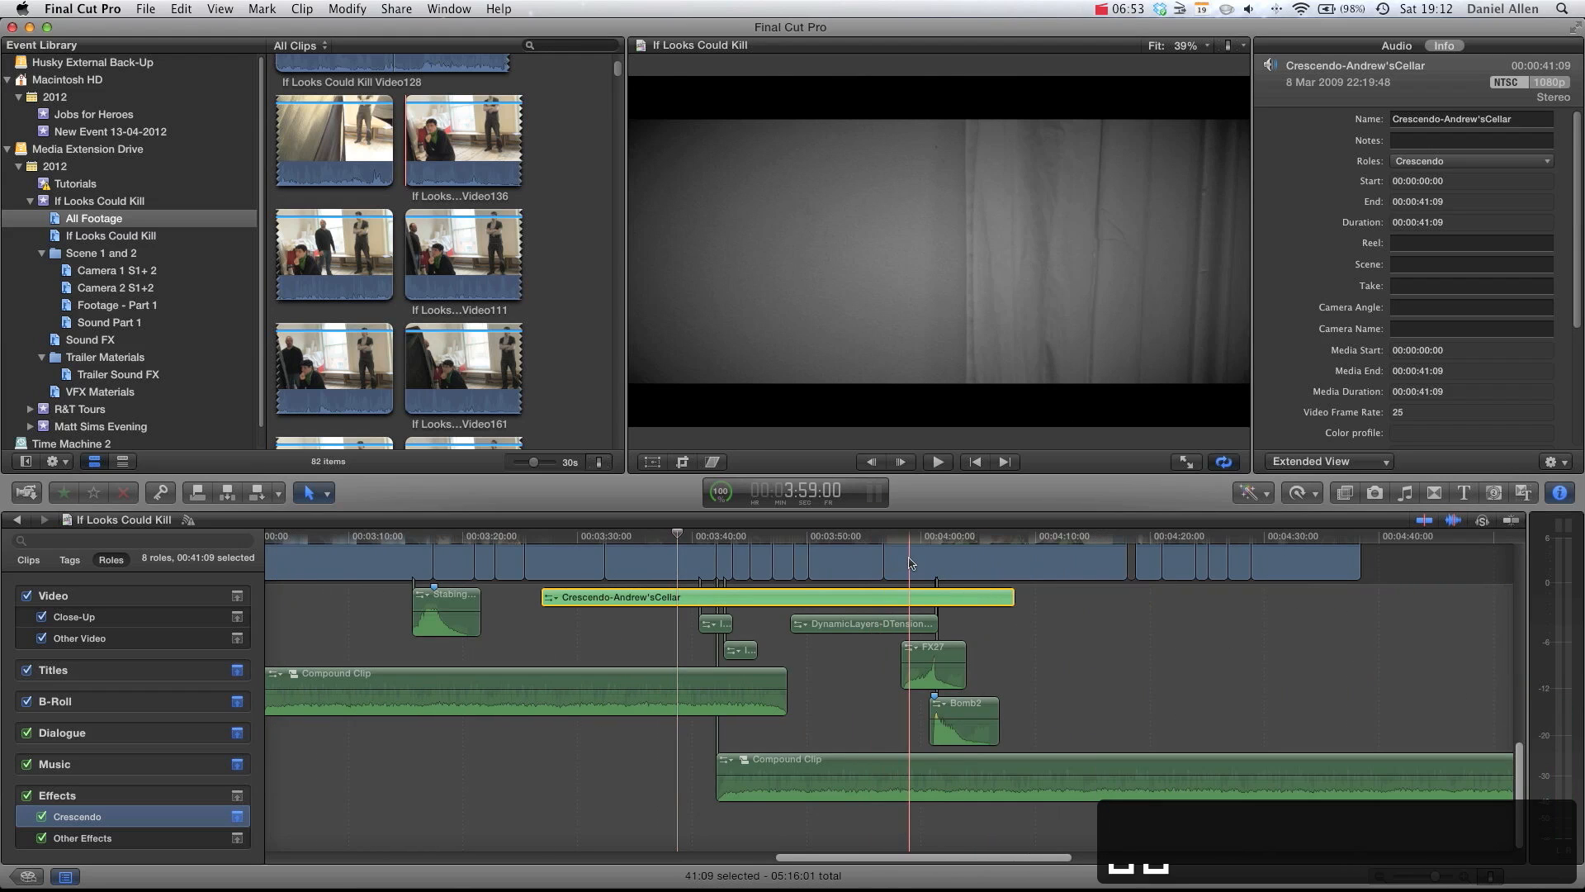
key("space")
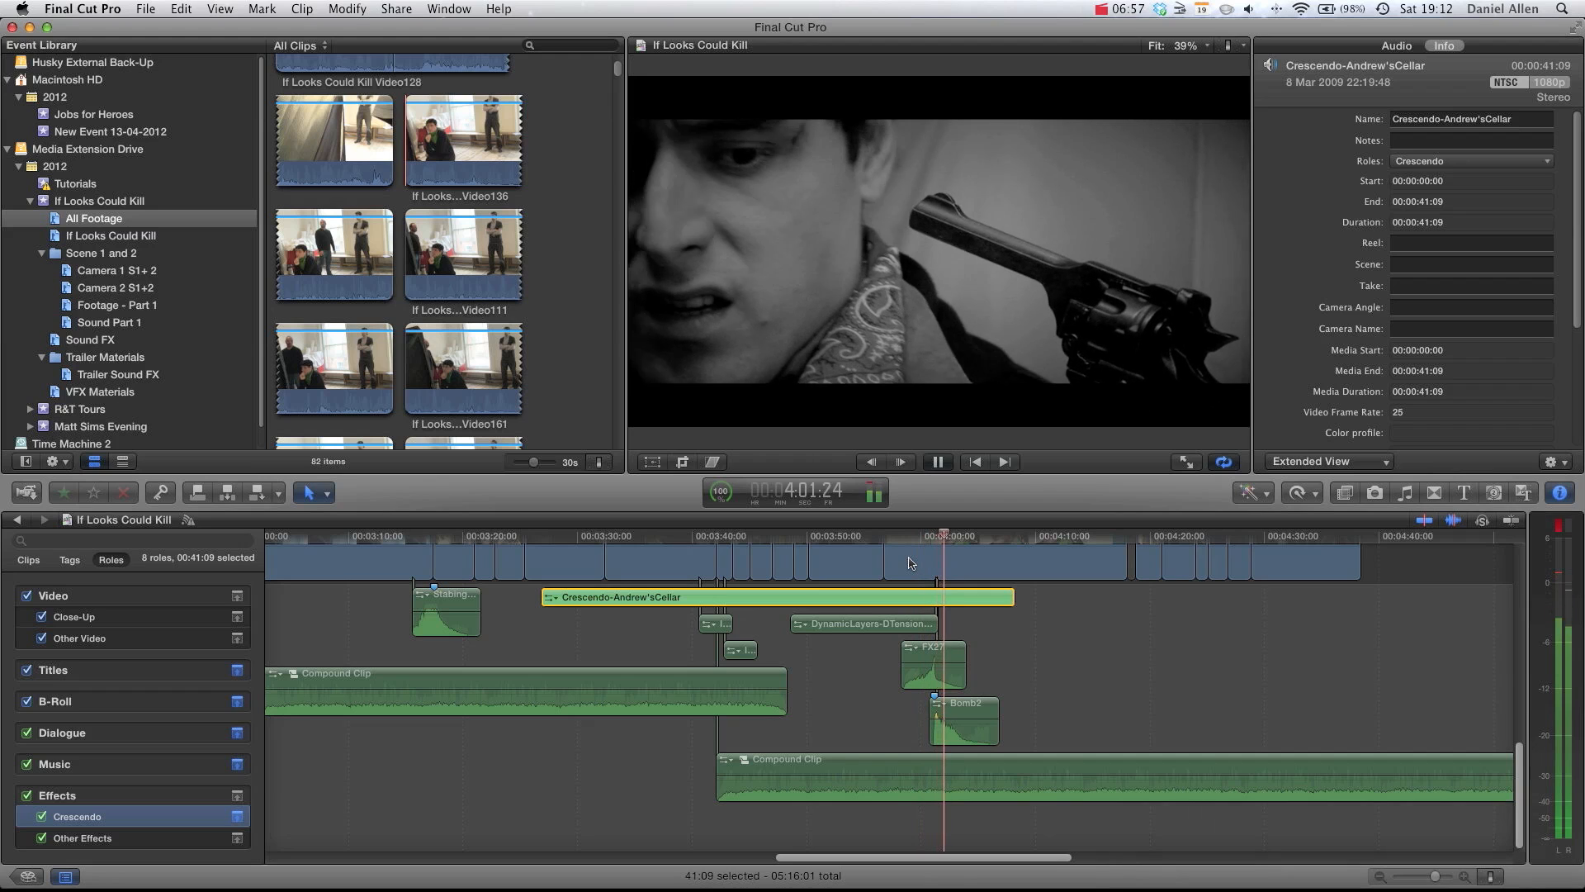
key("space")
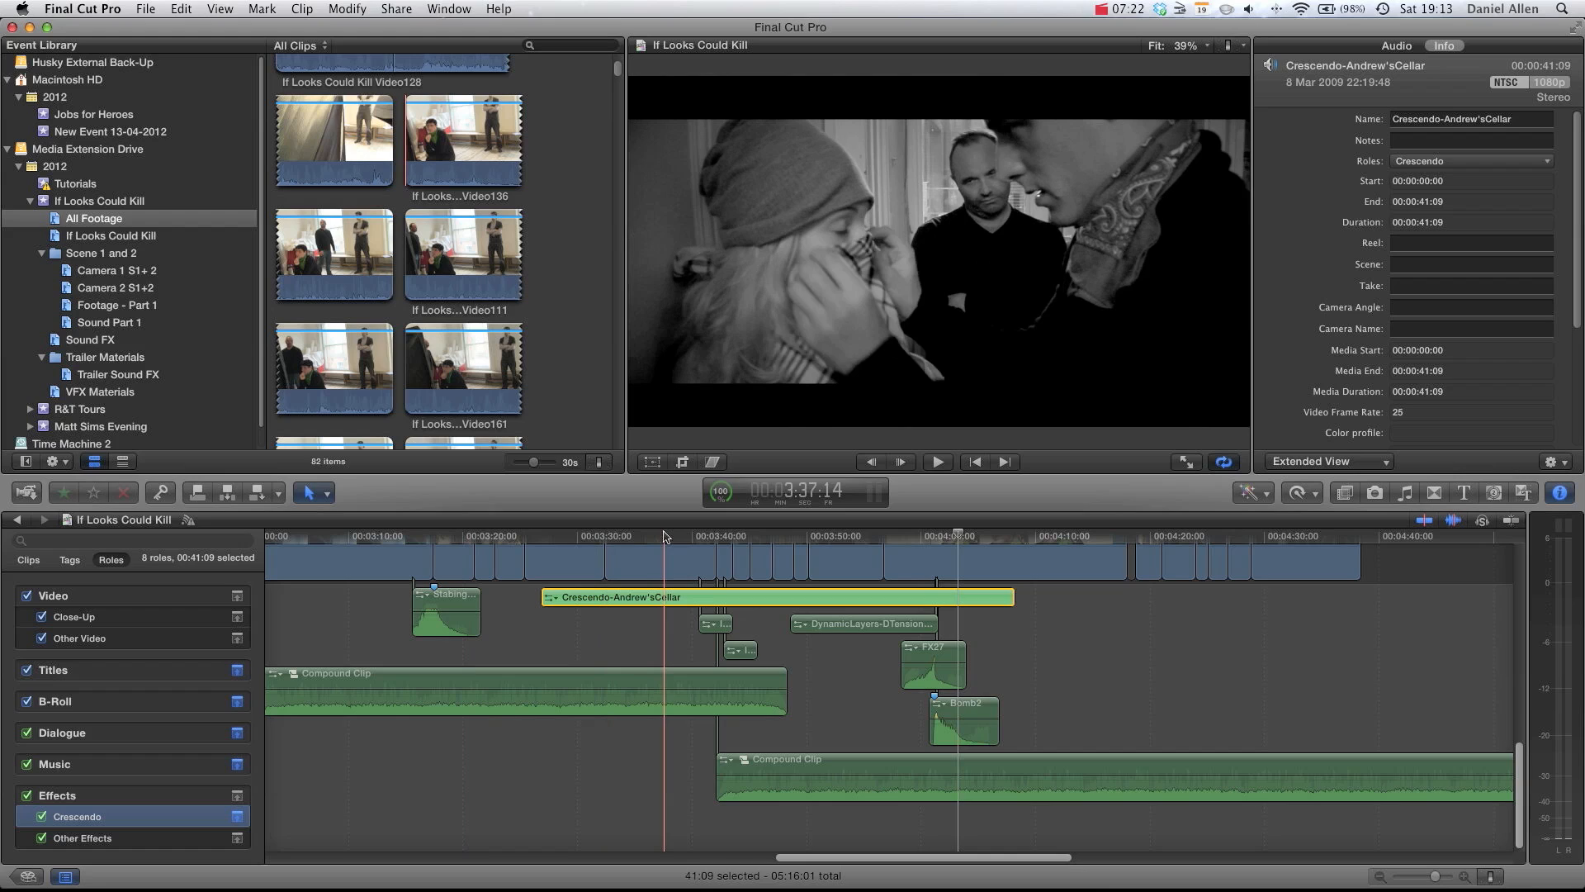
left_click(1102, 9)
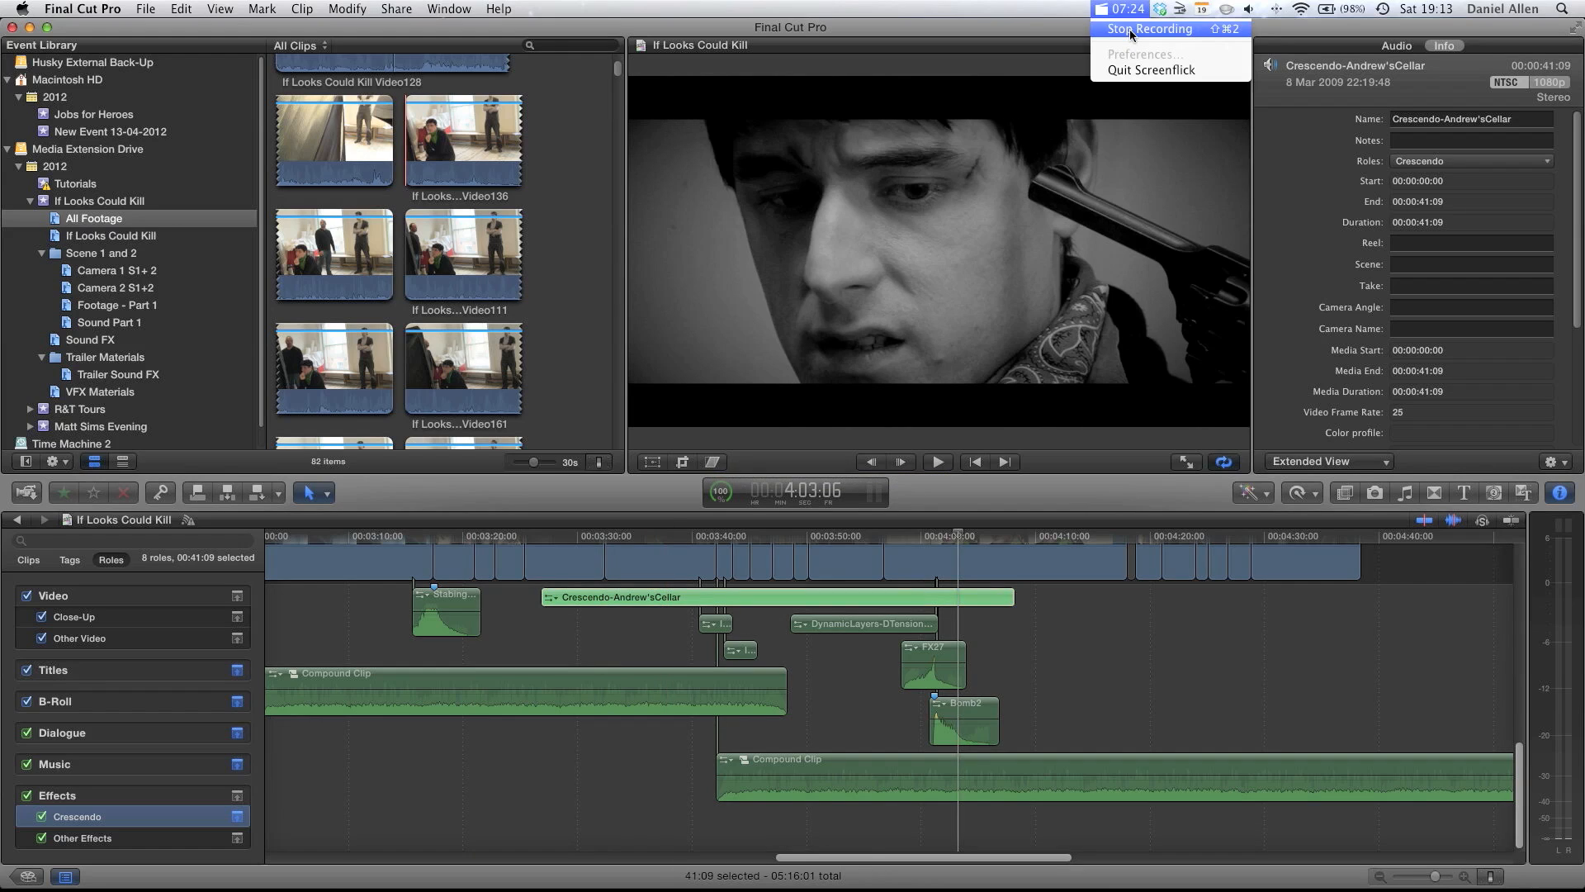